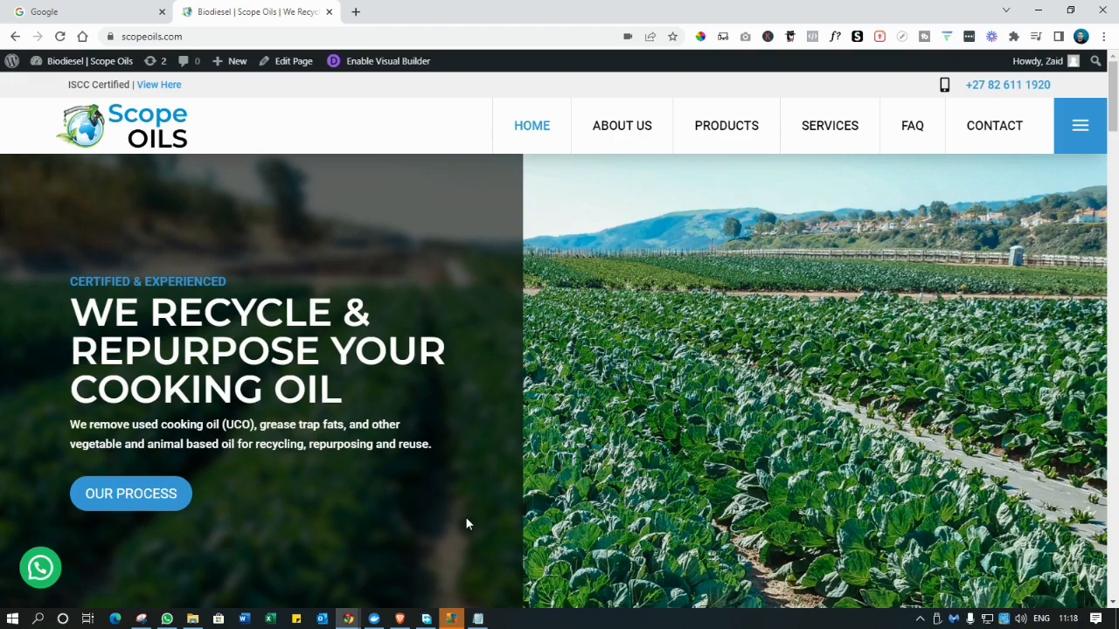
Review the four planned steps and title of the GA & GSC setup outline in Notepad, then minimize it.
{"action": "key", "text": "alt+Tab"}
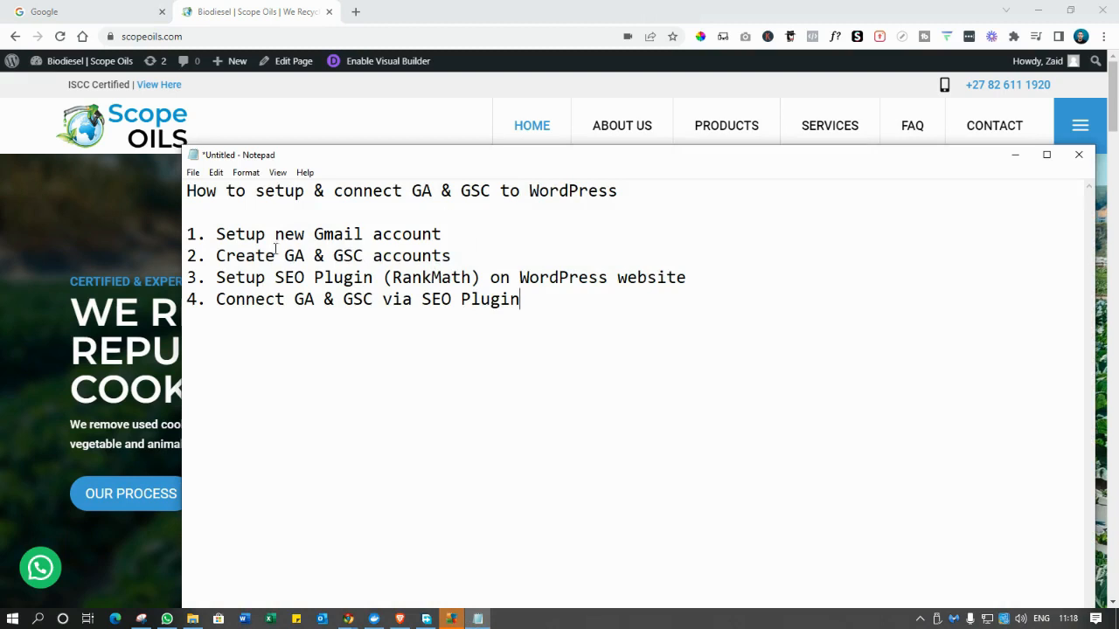
{"action": "left_click_drag", "start_coordinate": [541, 297], "coordinate": [173, 223]}
{"action": "left_click", "coordinate": [347, 278]}
{"action": "left_click_drag", "start_coordinate": [518, 299], "coordinate": [166, 229]}
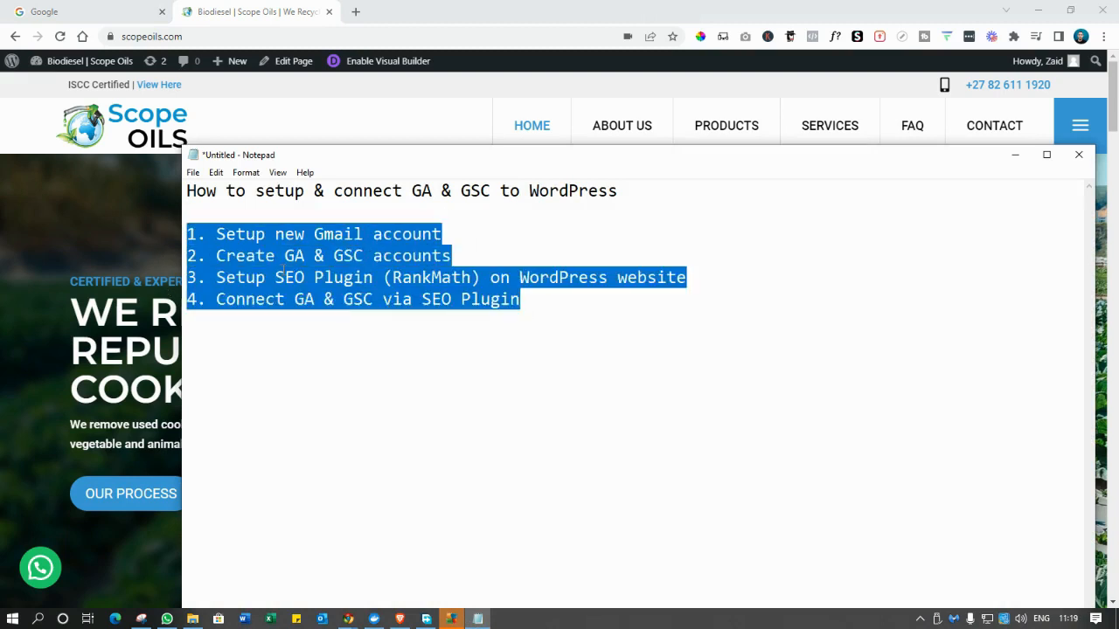
{"action": "left_click", "coordinate": [744, 285]}
{"action": "left_click_drag", "start_coordinate": [620, 192], "coordinate": [256, 192]}
{"action": "left_click", "coordinate": [752, 247]}
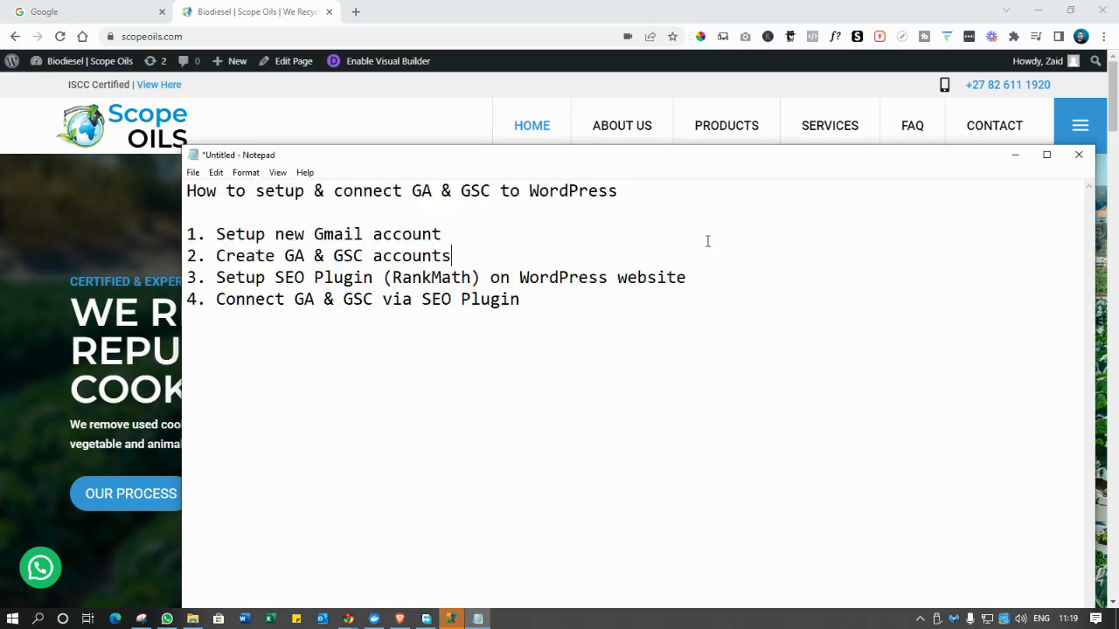
{"action": "left_click", "coordinate": [1016, 160]}
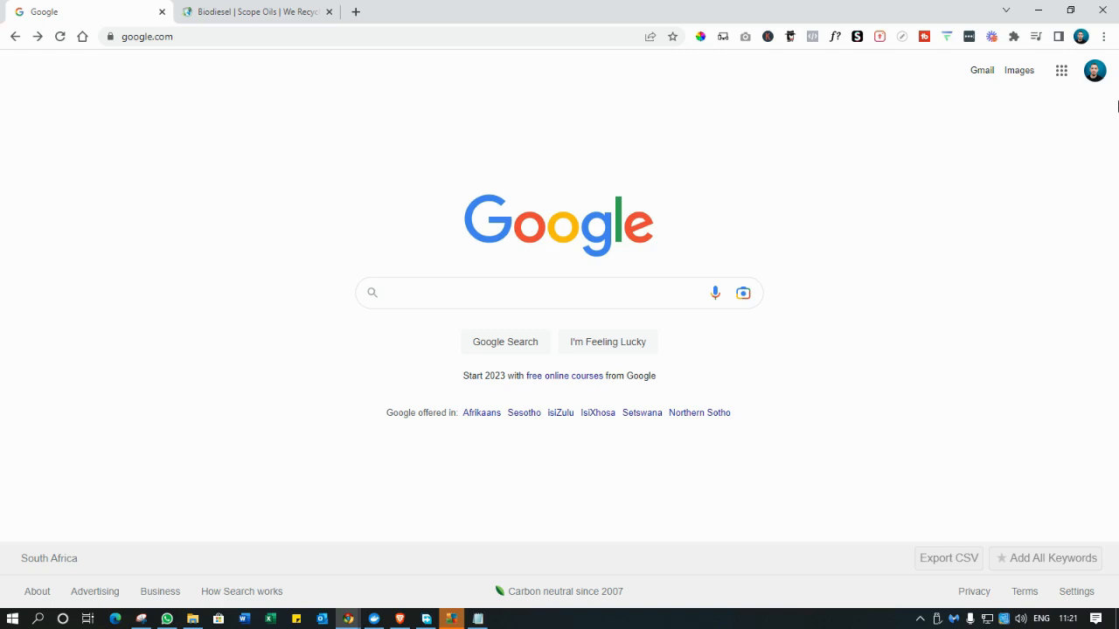
Start creating a new Google account from the account switcher, entering the name and username.
{"action": "left_click", "coordinate": [1094, 70]}
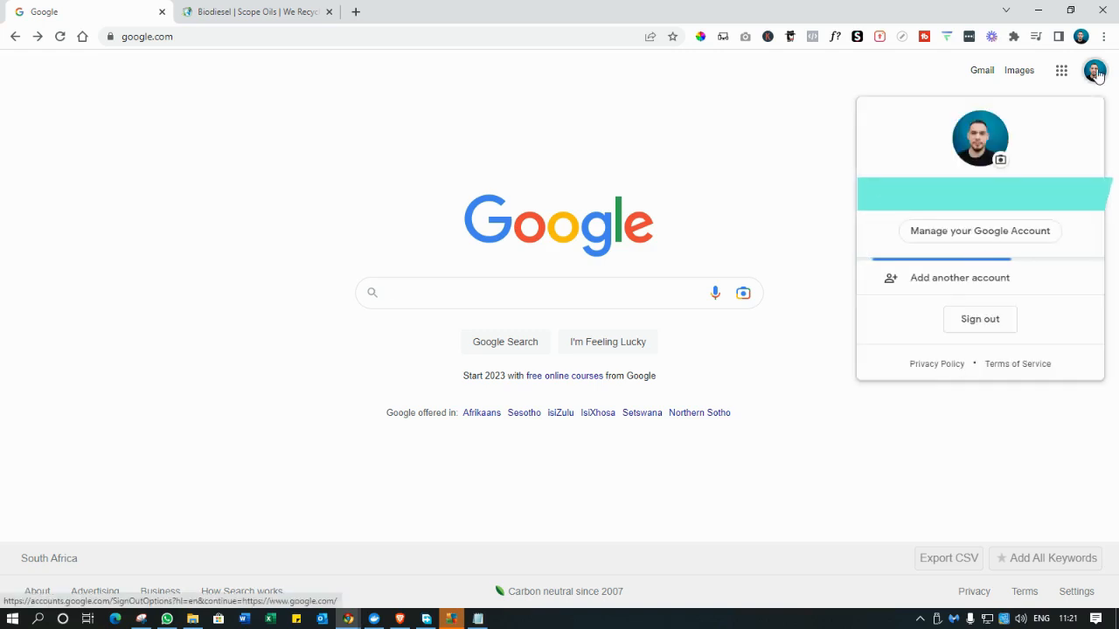
{"action": "left_click", "coordinate": [979, 278]}
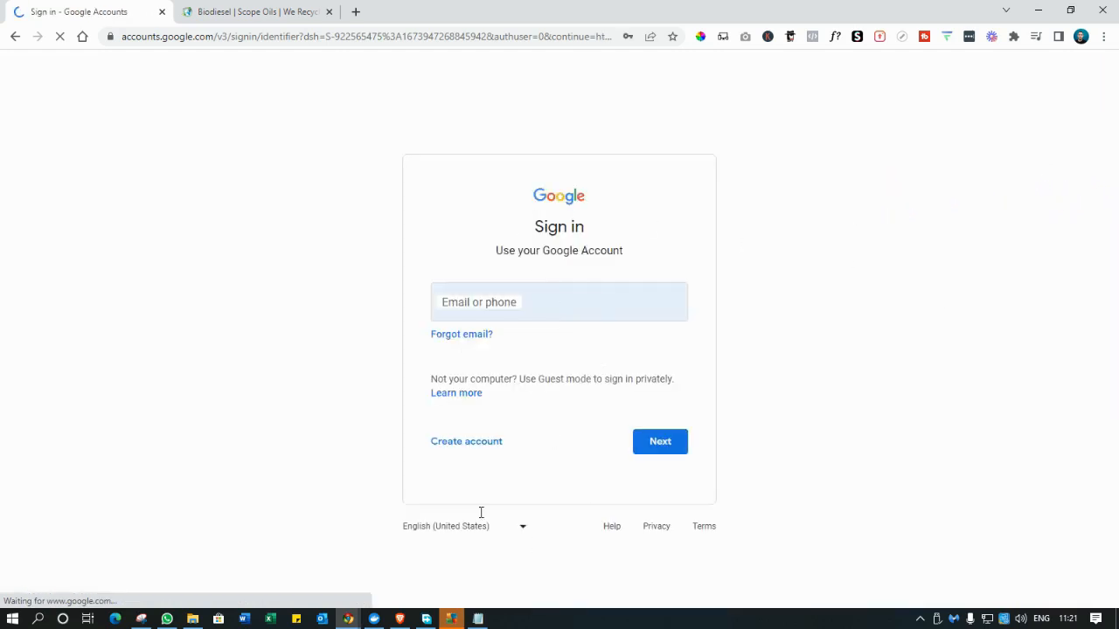
{"action": "left_click", "coordinate": [468, 449]}
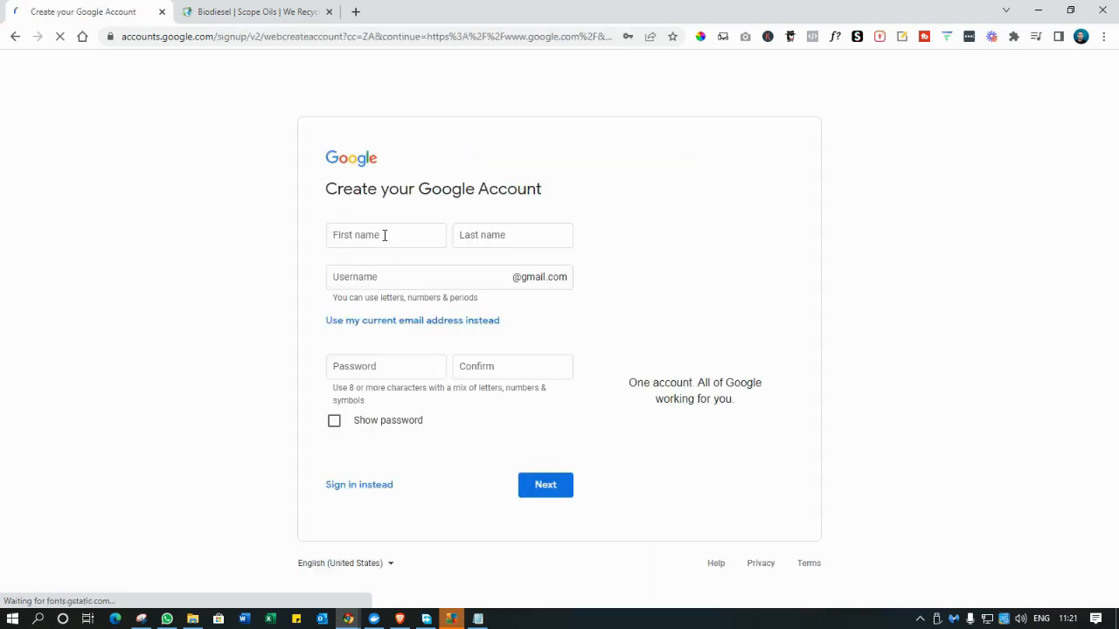
{"action": "left_click", "coordinate": [384, 235]}
{"action": "left_click", "coordinate": [393, 275]}
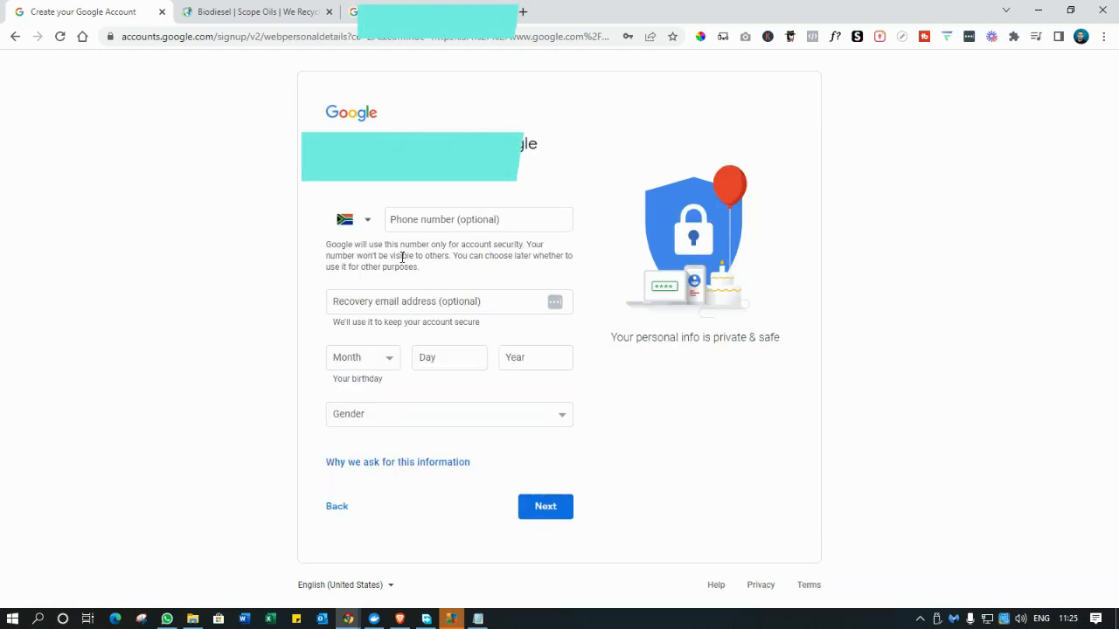
Add the optional phone number and recovery e-mail, submit the details, and agree to Google's privacy terms.
{"action": "left_click", "coordinate": [423, 221]}
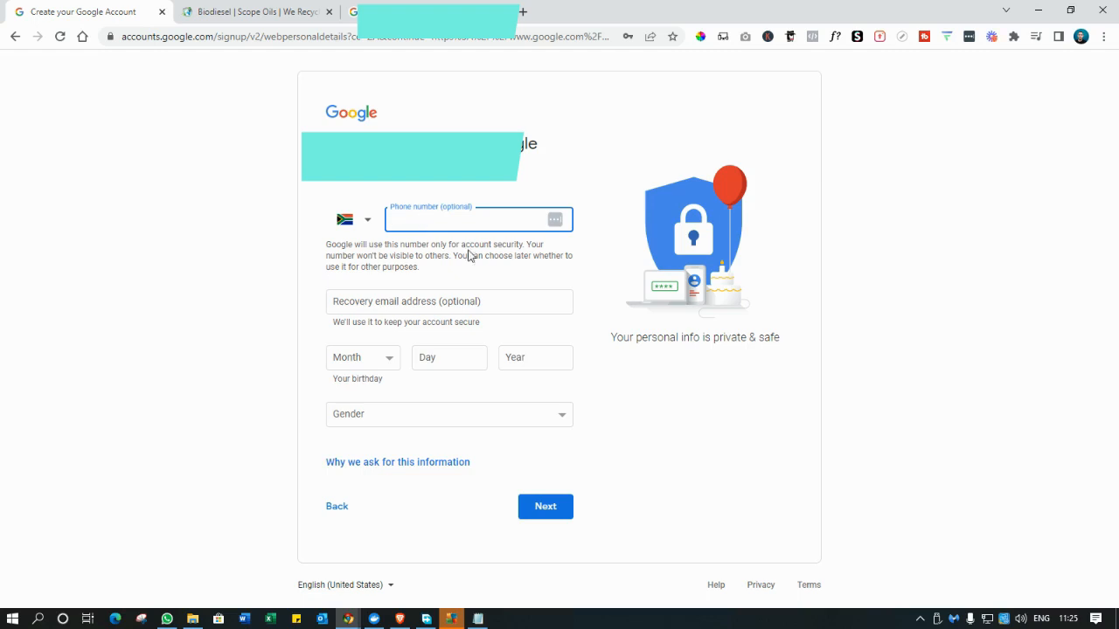
{"action": "left_click", "coordinate": [504, 300]}
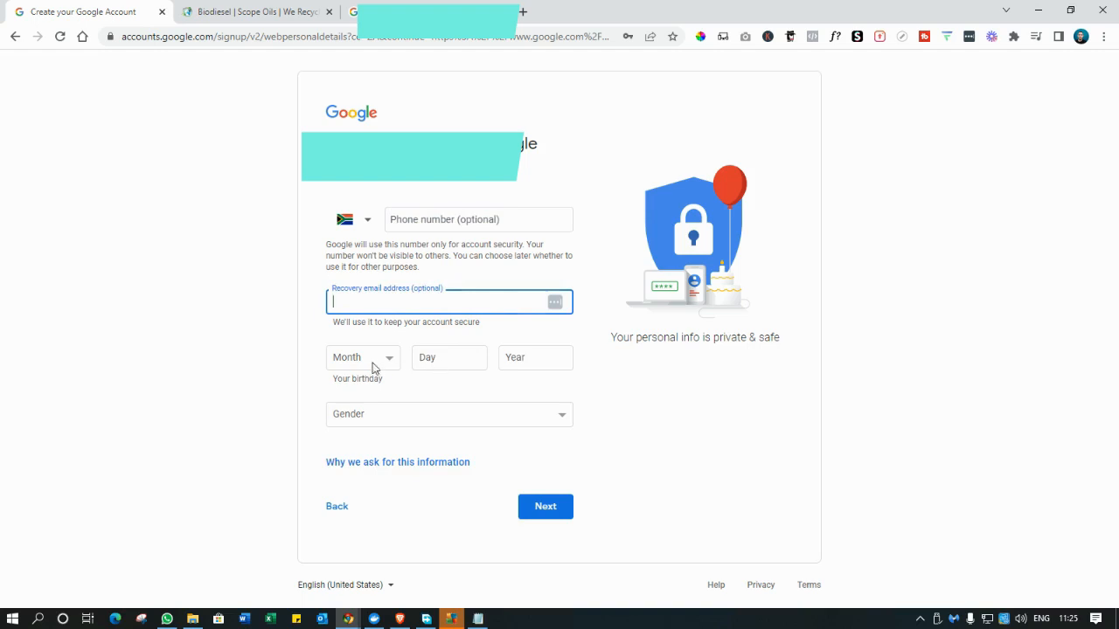
{"action": "left_click", "coordinate": [548, 507]}
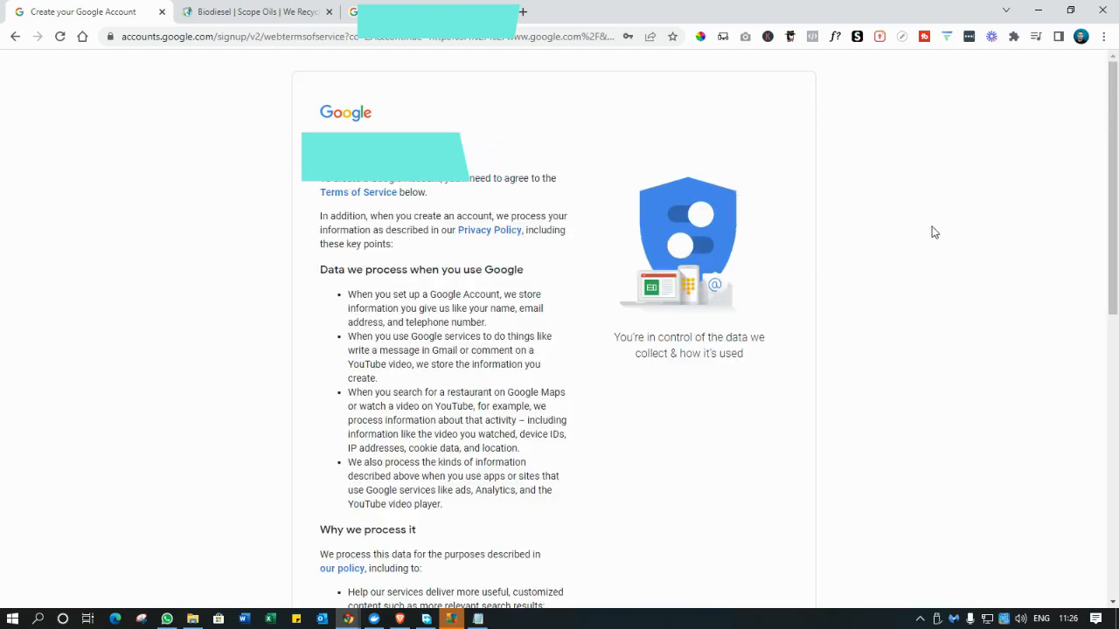
{"action": "scroll", "coordinate": [540, 360], "scroll_direction": "down", "scroll_amount": 7}
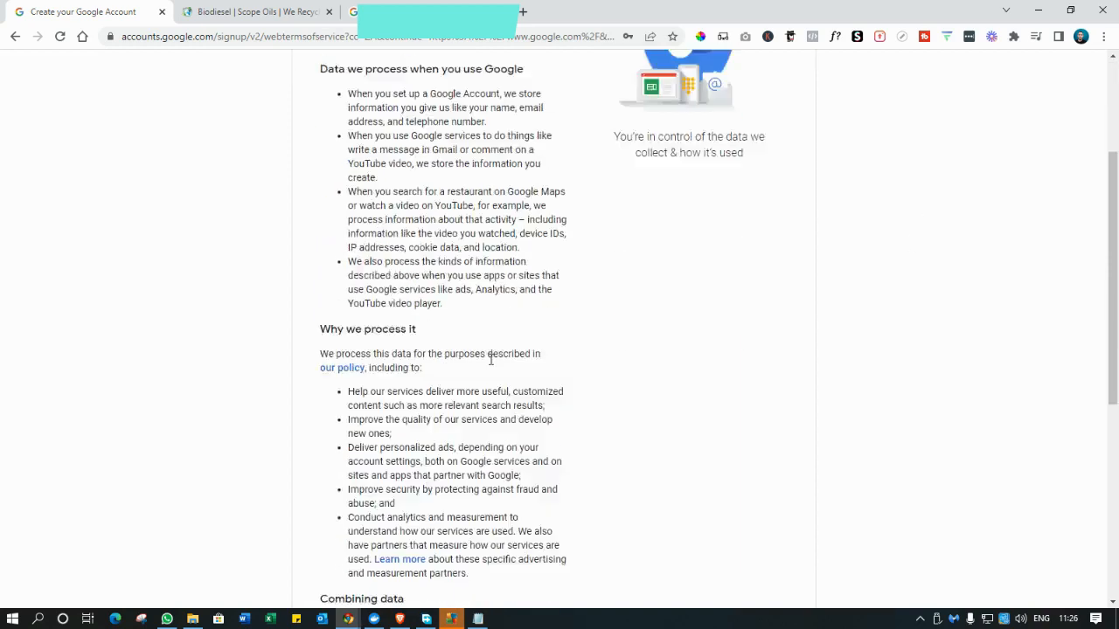
{"action": "left_click", "coordinate": [526, 510]}
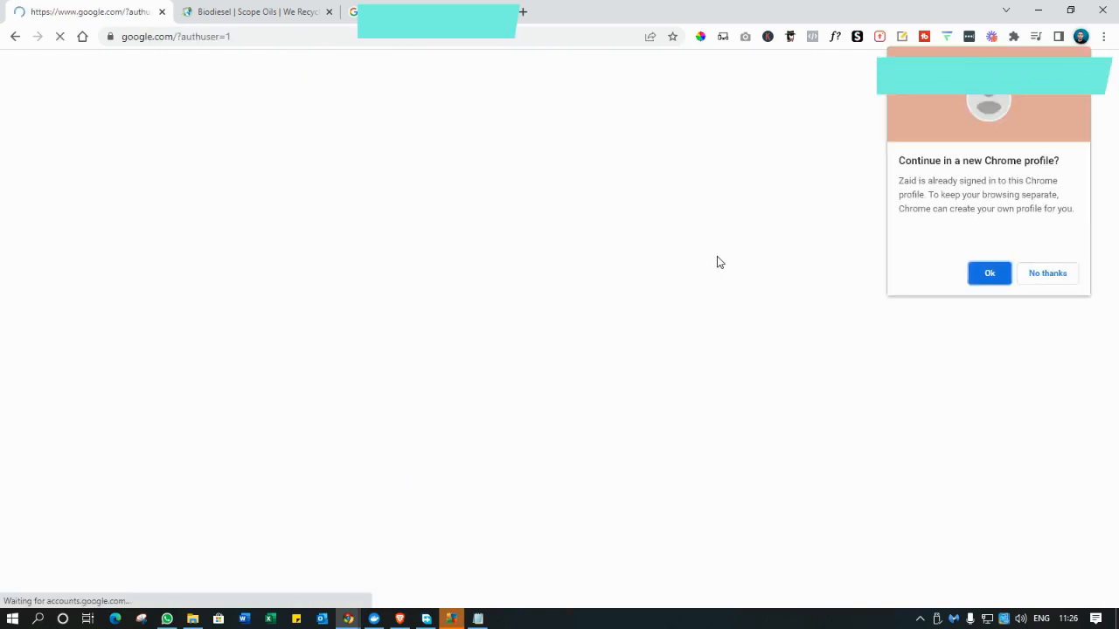
Open the new account's empty Gmail inbox in its own Chrome profile, then review outline steps 1 and 2.
{"action": "left_click", "coordinate": [995, 275]}
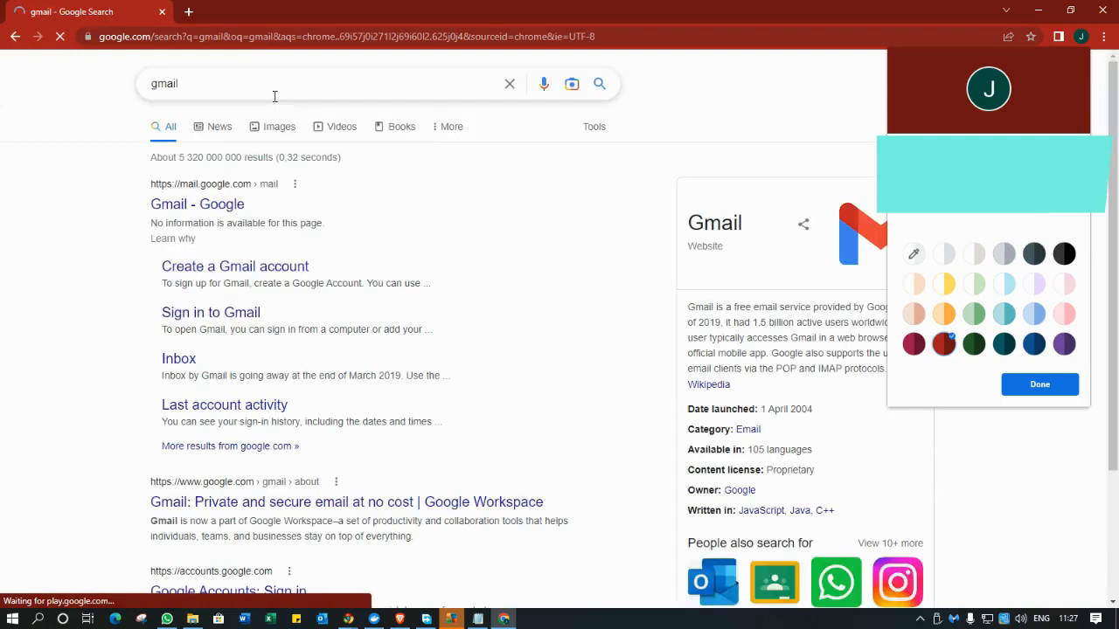
{"action": "left_click", "coordinate": [219, 213]}
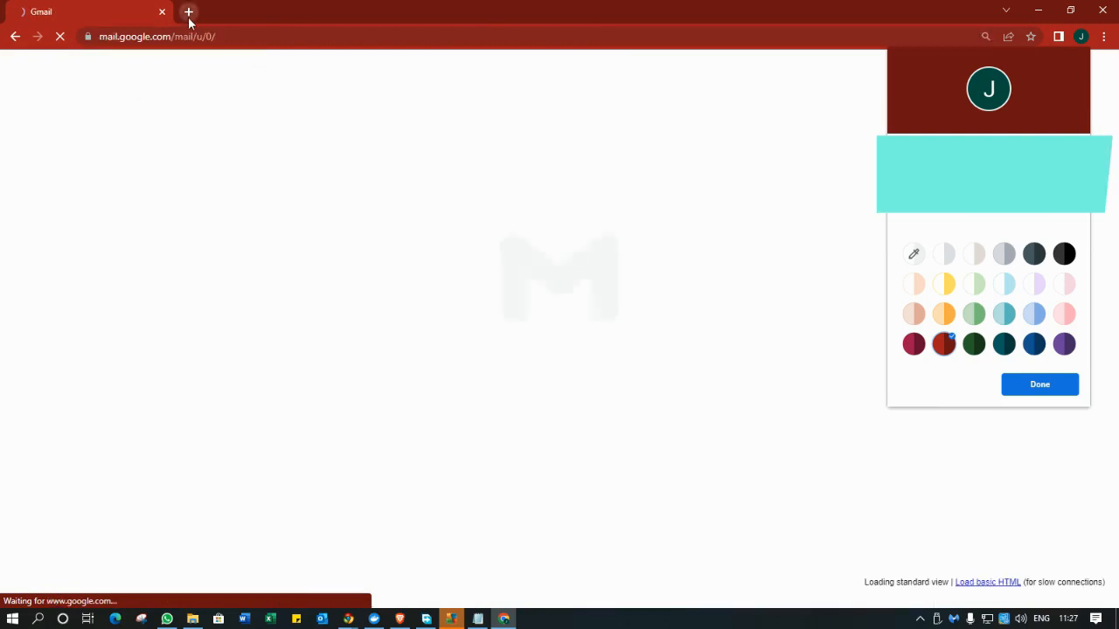
{"action": "left_click", "coordinate": [481, 620]}
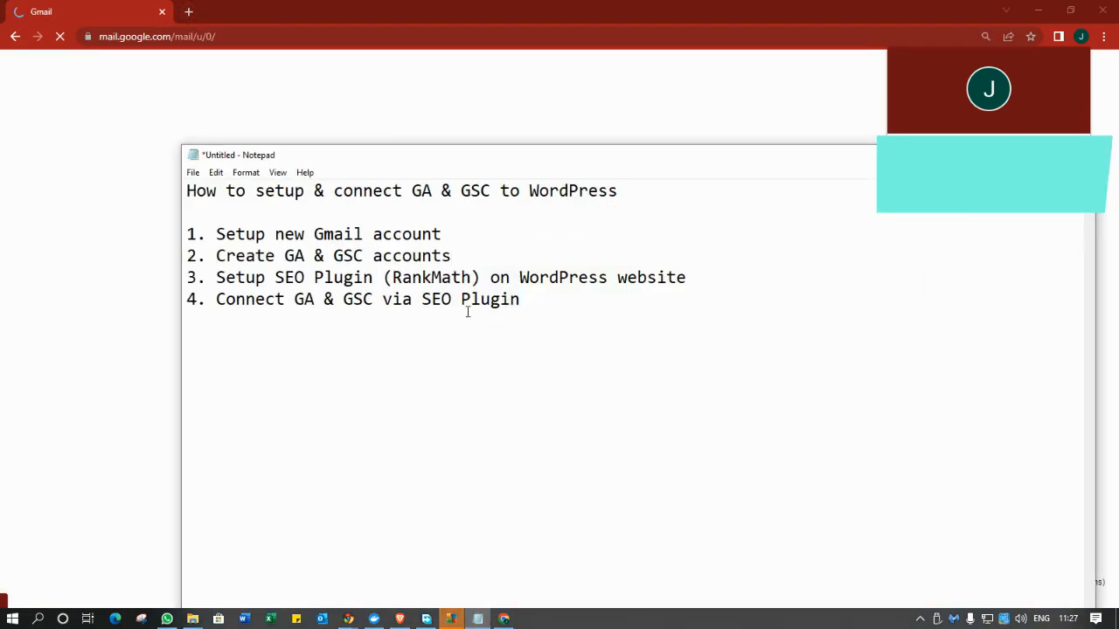
{"action": "left_click_drag", "start_coordinate": [464, 230], "coordinate": [187, 229]}
{"action": "left_click", "coordinate": [425, 234]}
{"action": "left_click_drag", "start_coordinate": [452, 256], "coordinate": [227, 254]}
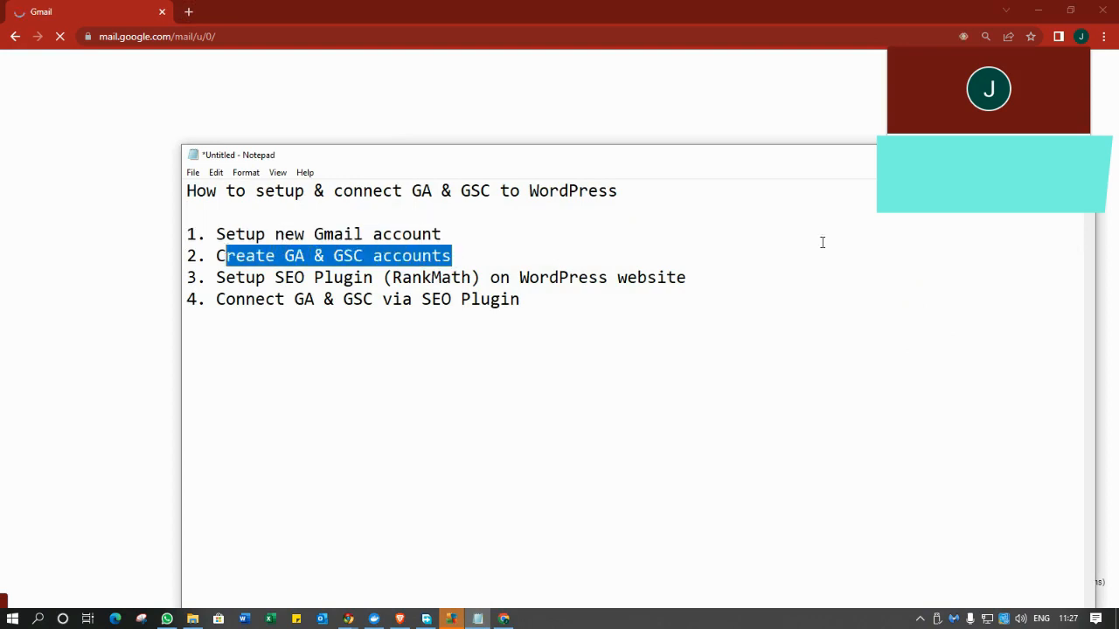
{"action": "key", "text": "alt+Tab"}
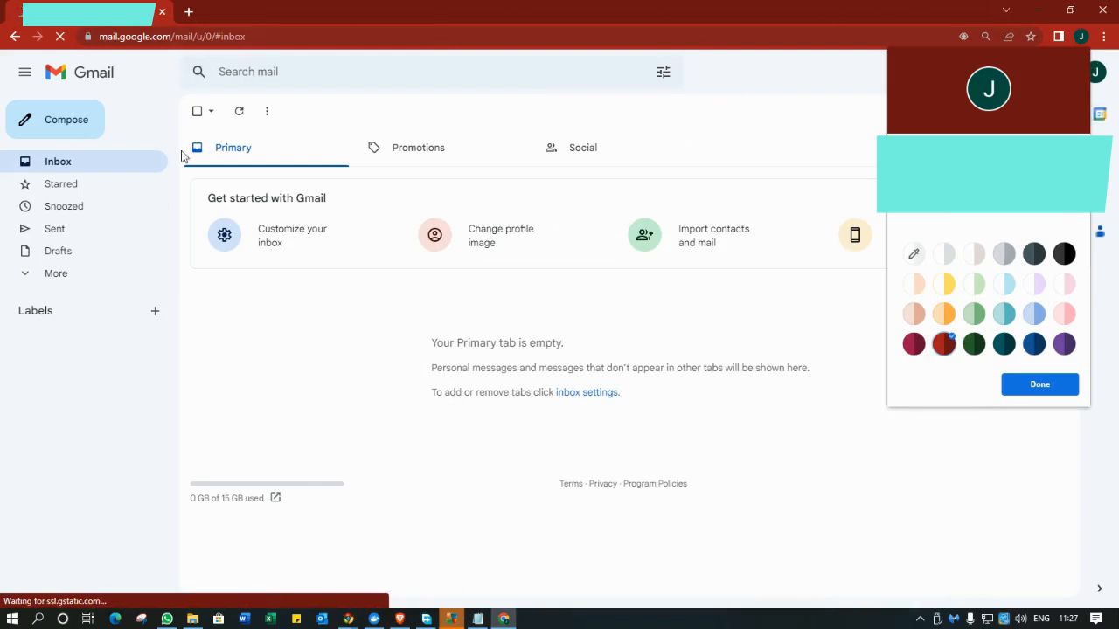
{"action": "left_click", "coordinate": [188, 12]}
Search for Google Analytics and start measuring with a new Analytics account.
{"action": "type", "text": "g"}
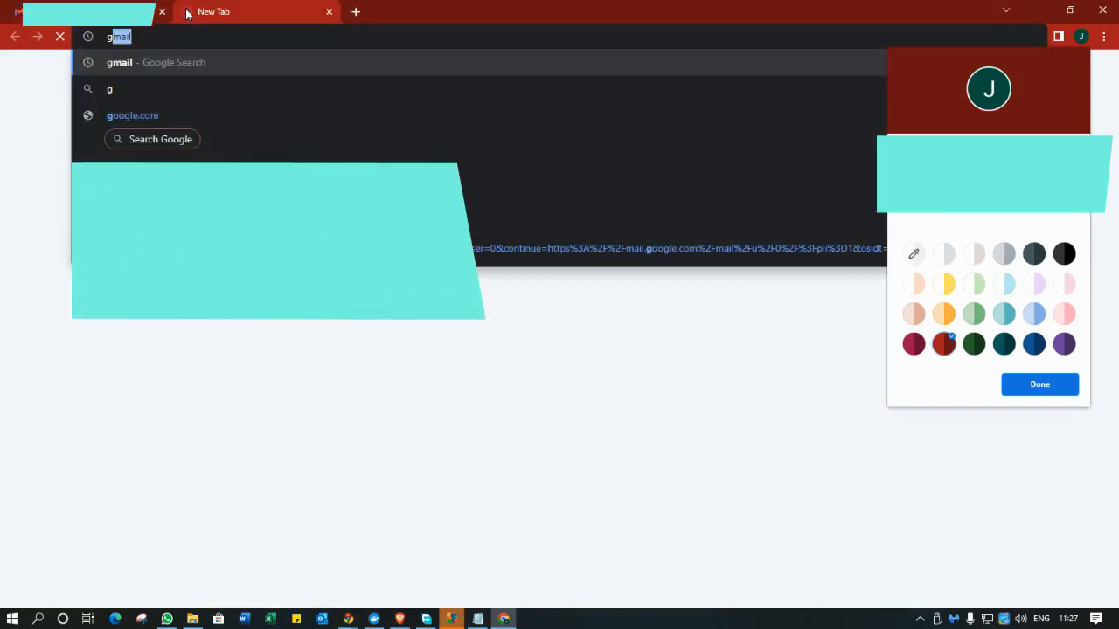
{"action": "type", "text": "oogle analy"}
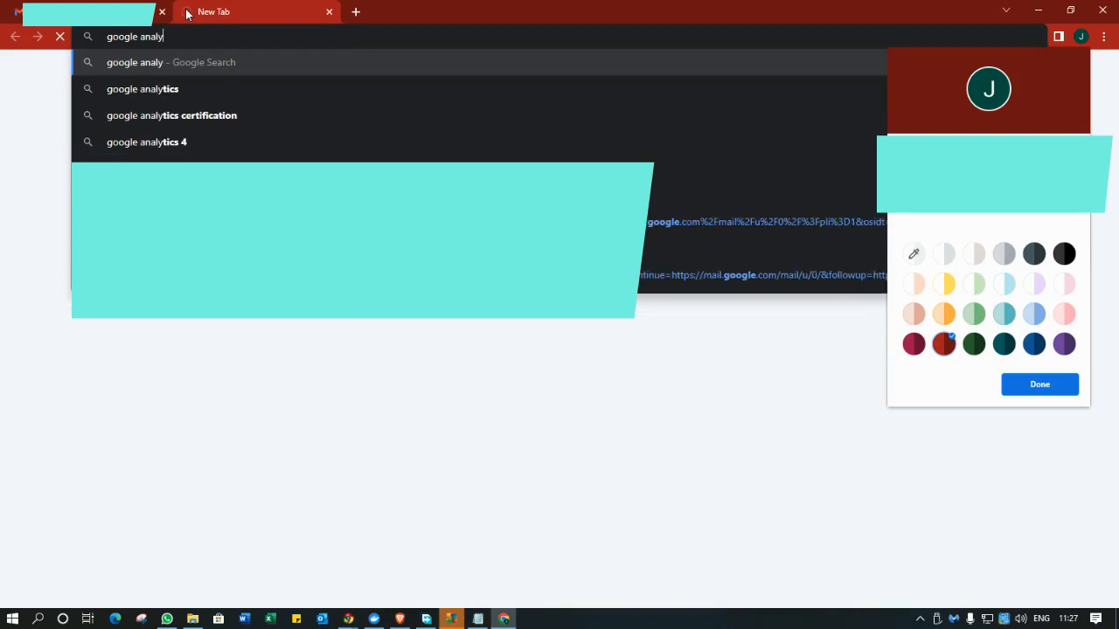
{"action": "type", "text": "tics"}
{"action": "key", "text": "Return"}
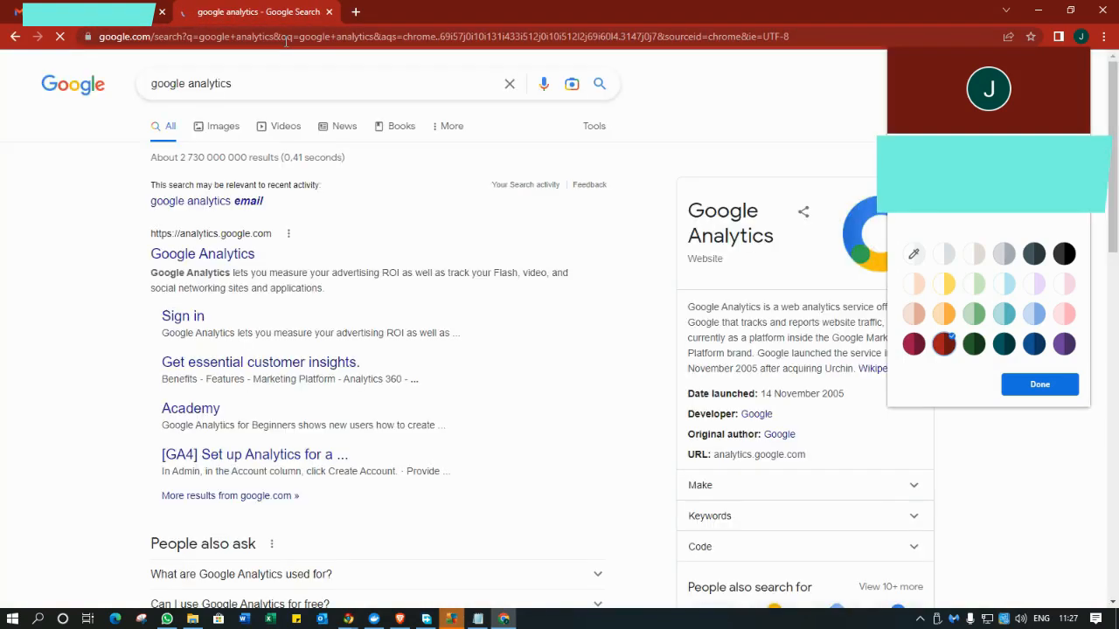
{"action": "left_click", "coordinate": [233, 262]}
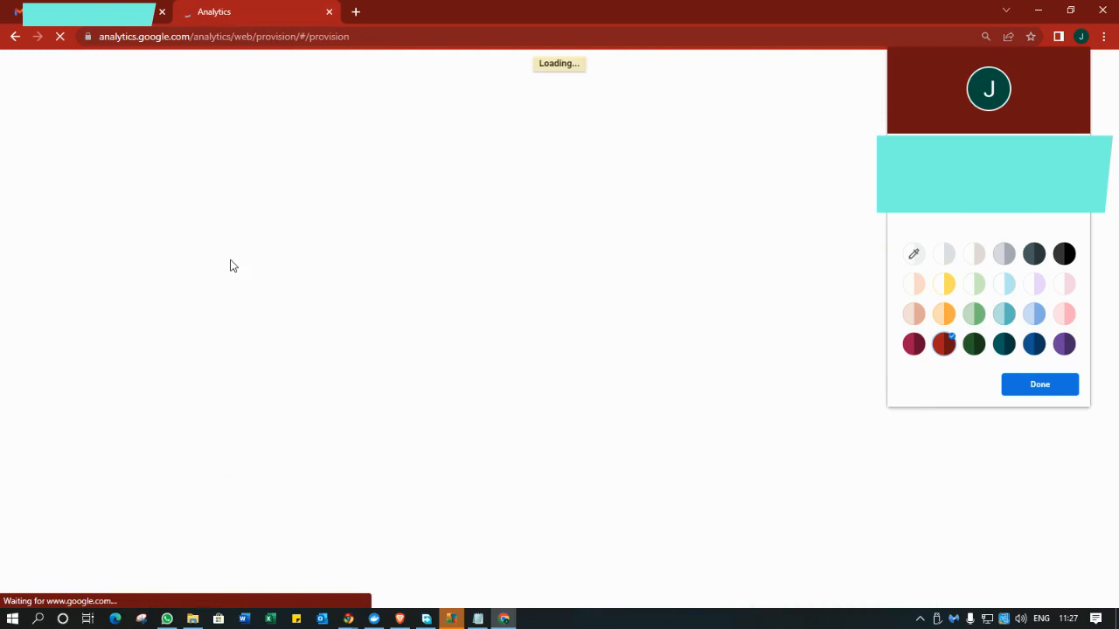
{"action": "left_click", "coordinate": [558, 271]}
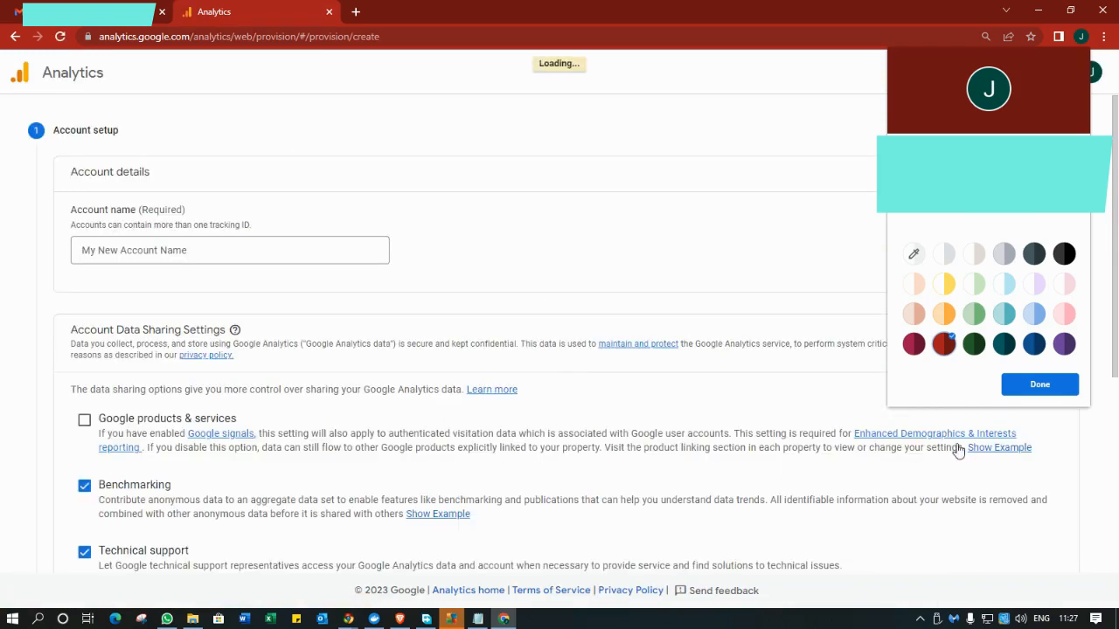
Name the Analytics account 'Scope' and continue to the property setup step.
{"action": "left_click", "coordinate": [1068, 383]}
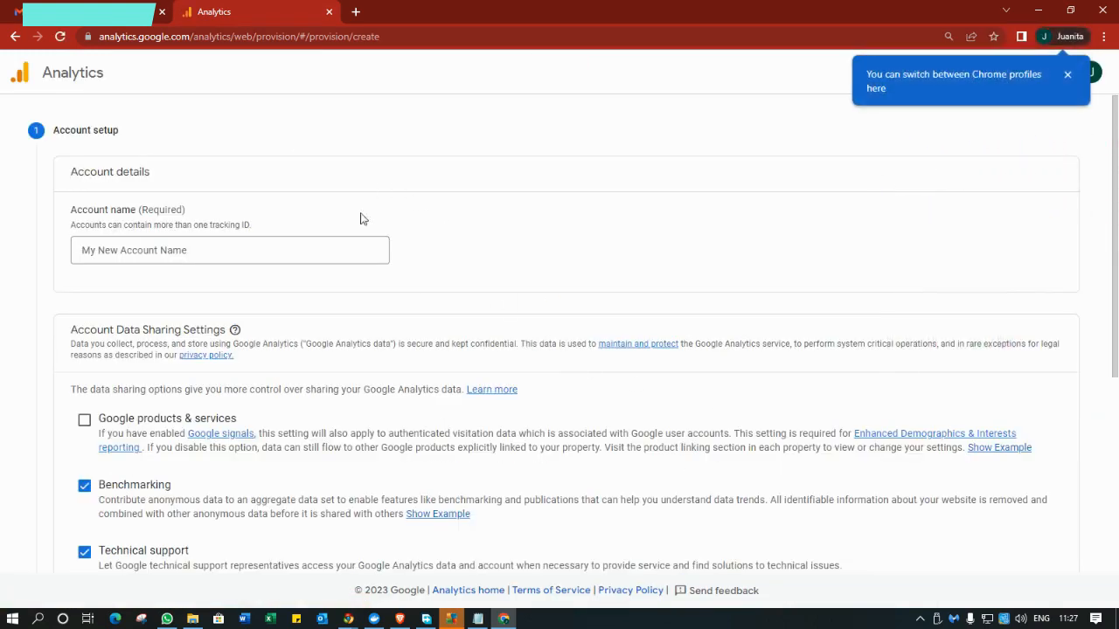
{"action": "left_click", "coordinate": [294, 253]}
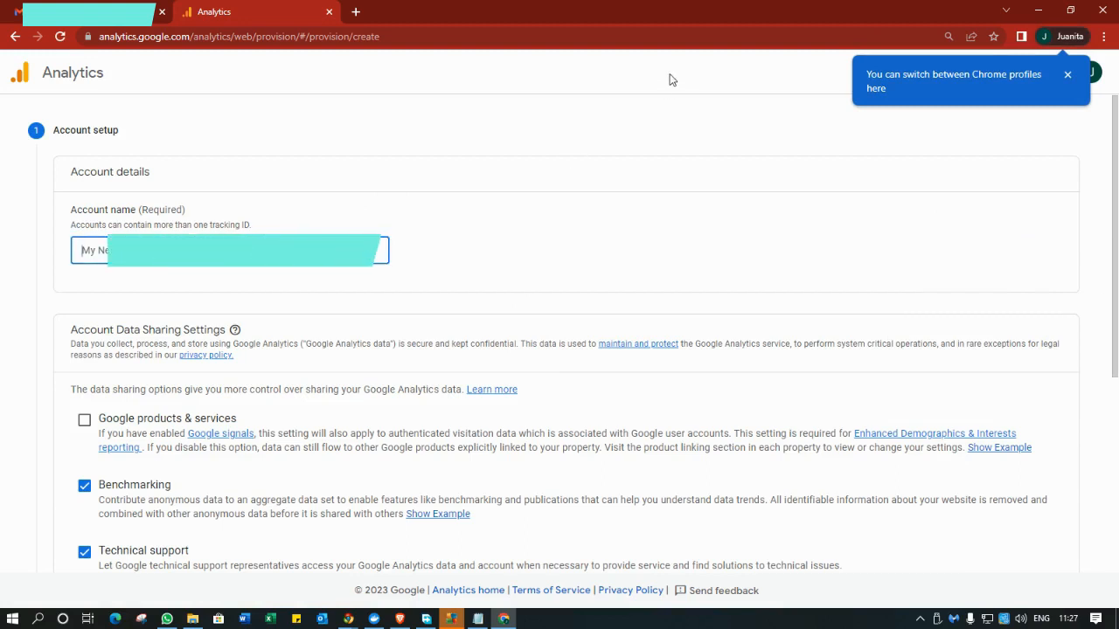
{"action": "type", "text": "Scope"}
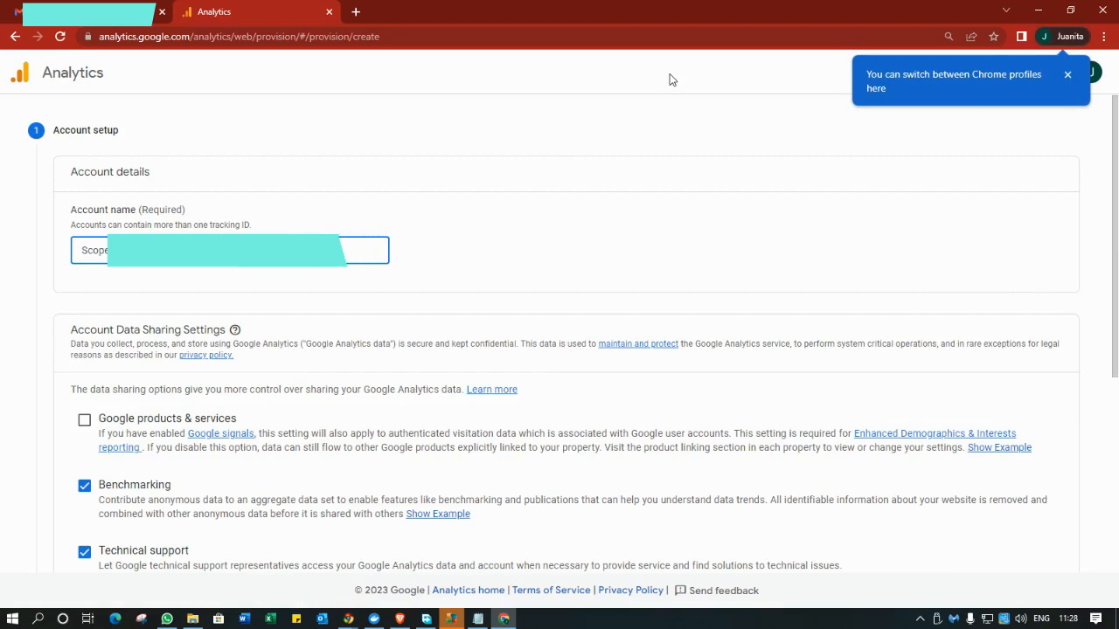
{"action": "scroll", "coordinate": [475, 235], "scroll_direction": "down", "scroll_amount": 4}
{"action": "left_click", "coordinate": [79, 433]}
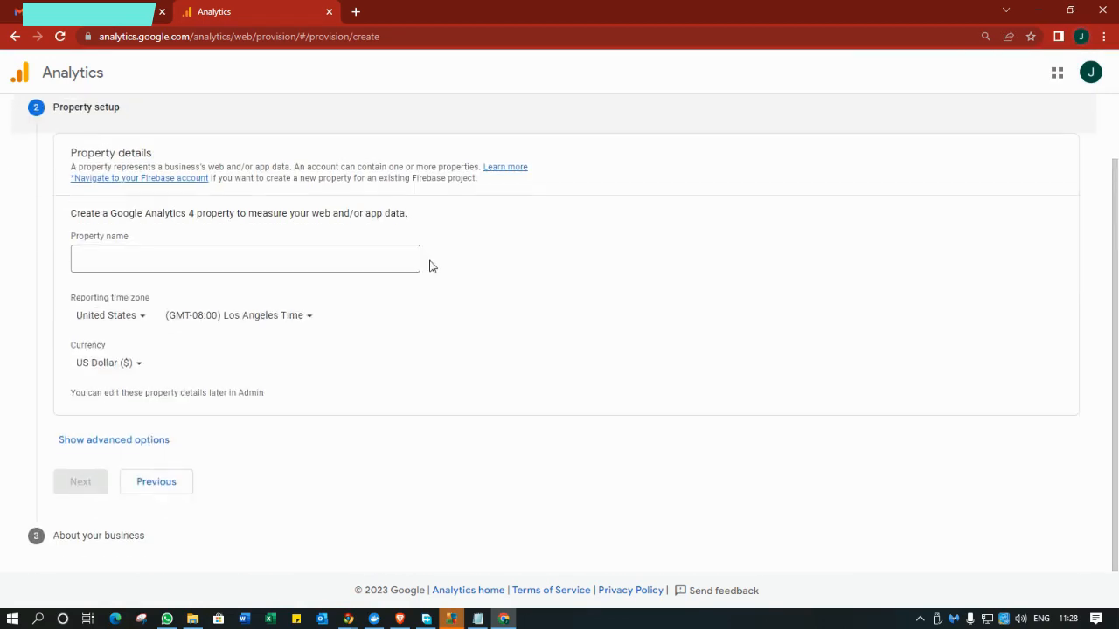
Name the property Scope Oils Website with South Africa as reporting country and South African Rand currency.
{"action": "left_click", "coordinate": [351, 254]}
{"action": "type", "text": "Sc"}
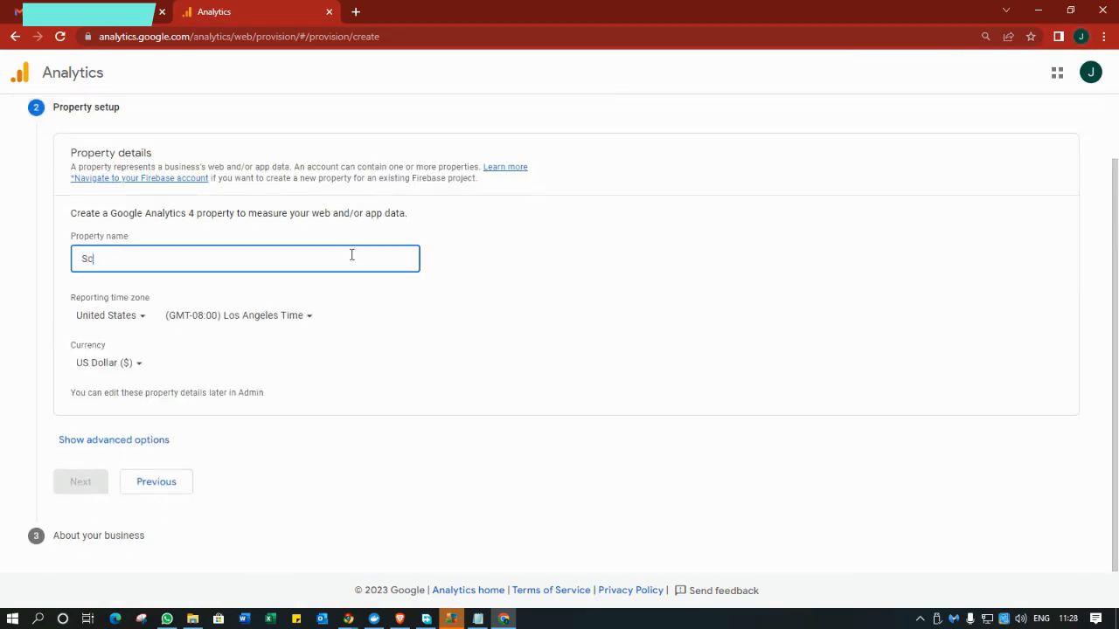
{"action": "type", "text": "ope C"}
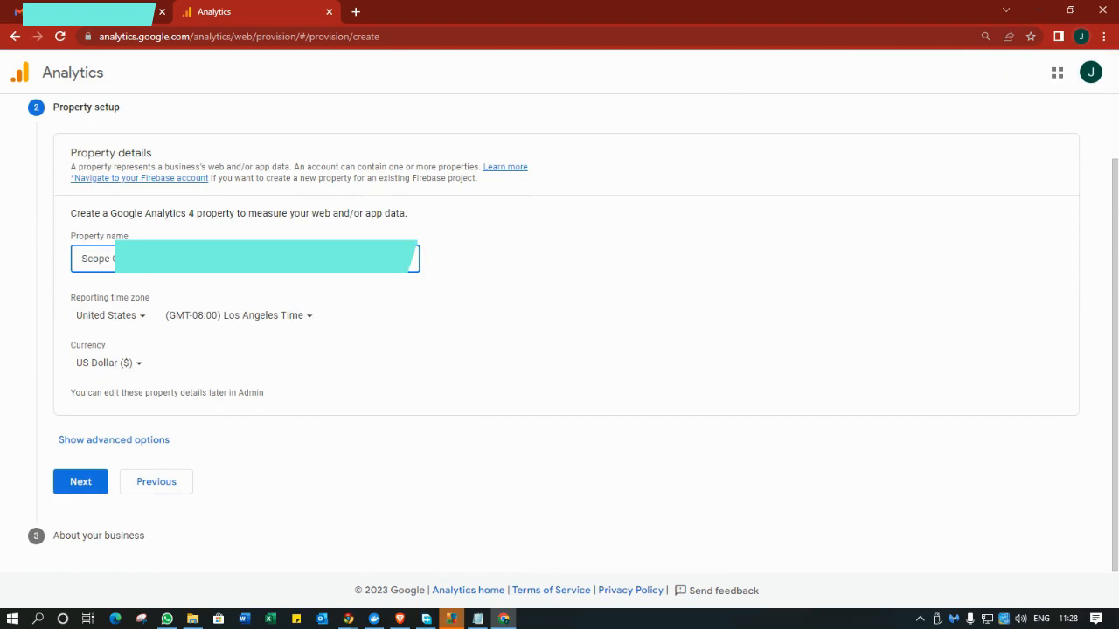
{"action": "left_click", "coordinate": [132, 318]}
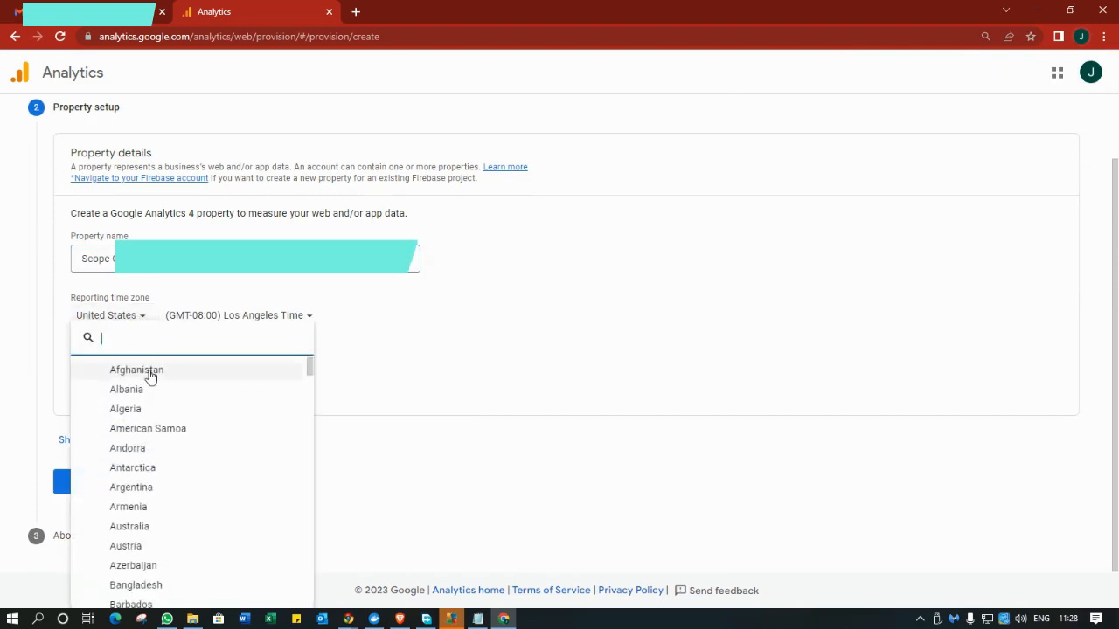
{"action": "type", "text": "south"}
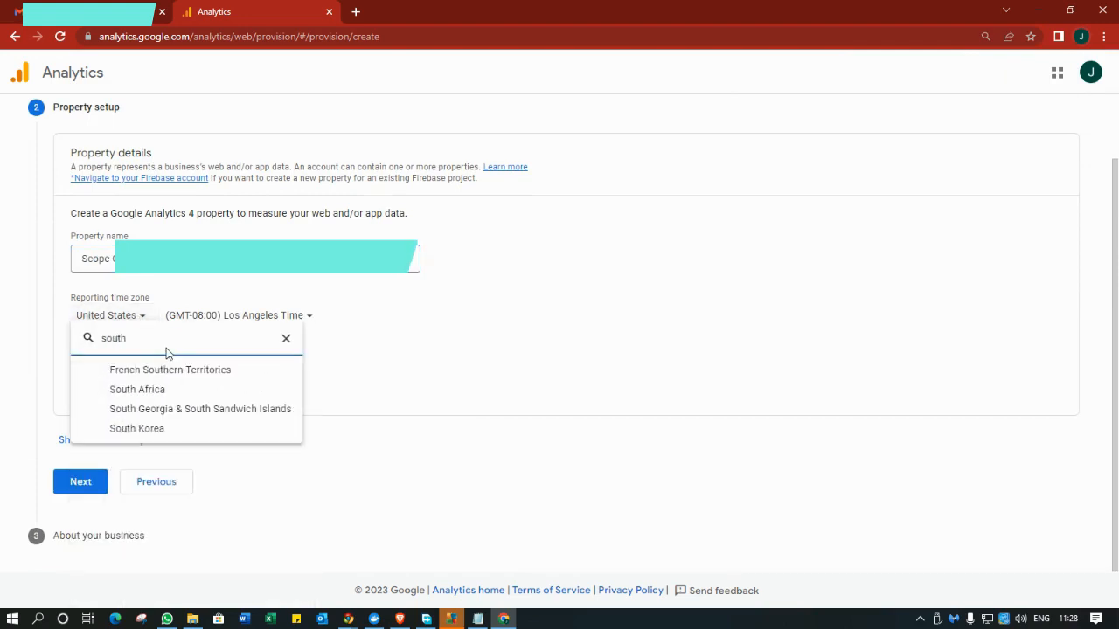
{"action": "left_click", "coordinate": [170, 392]}
{"action": "left_click", "coordinate": [137, 367]}
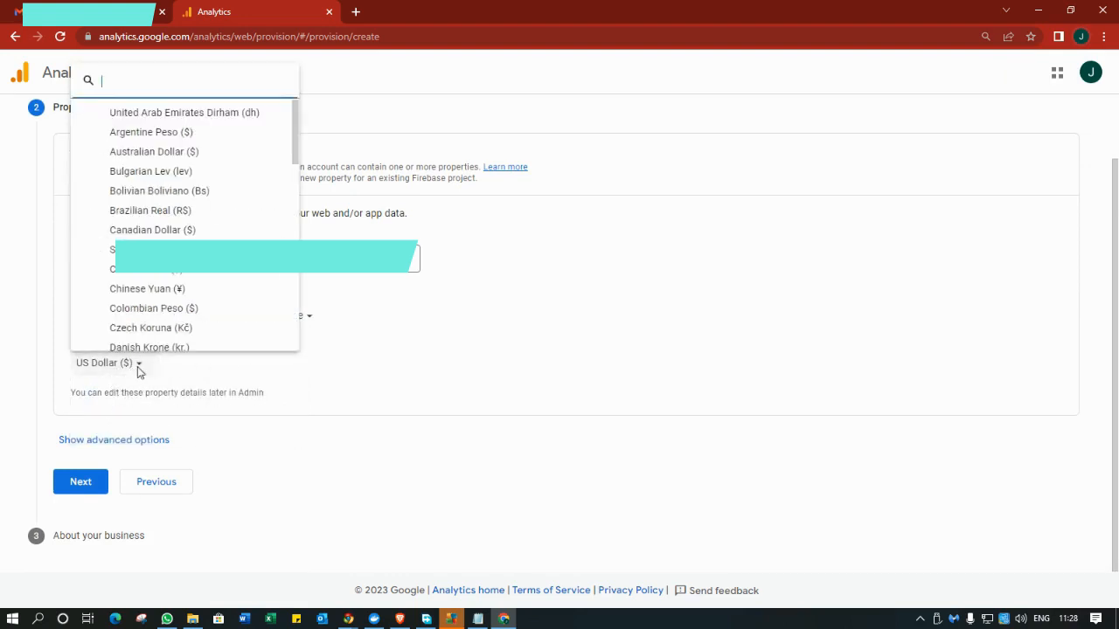
{"action": "type", "text": "a"}
{"action": "type", "text": "an"}
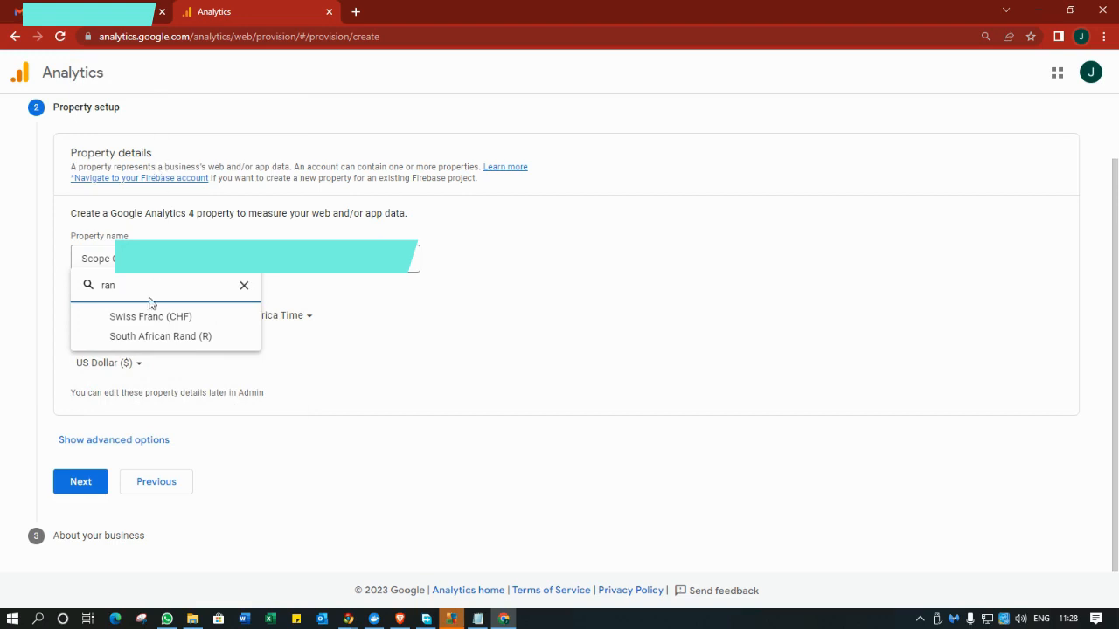
{"action": "left_click", "coordinate": [152, 339]}
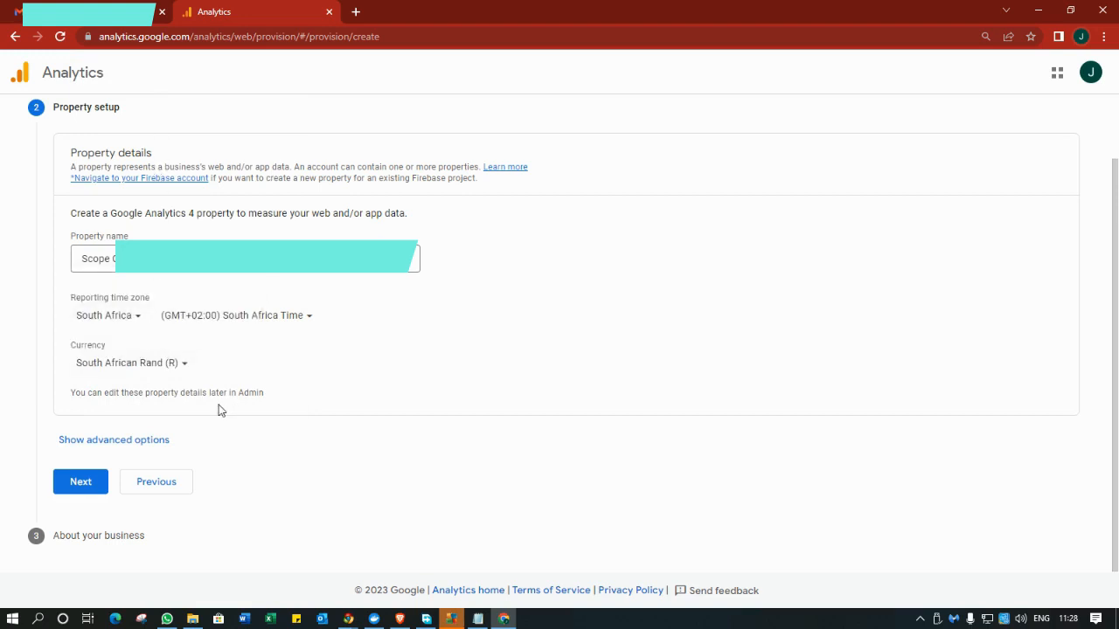
{"action": "left_click", "coordinate": [77, 489]}
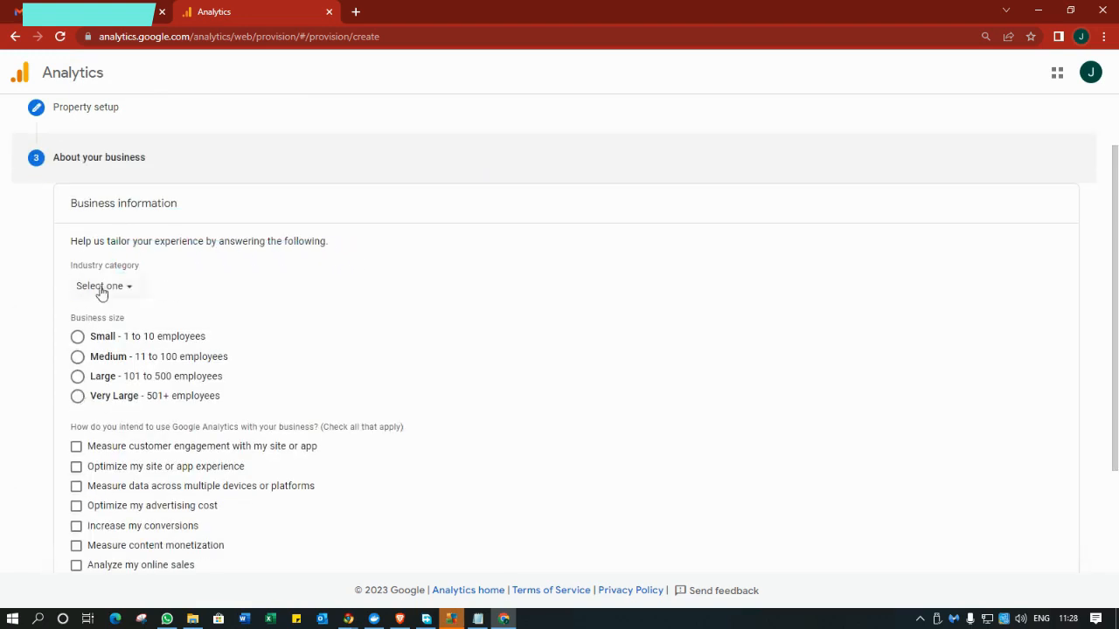
Create the property and accept the South Africa terms of service, including the GDPR terms.
{"action": "scroll", "coordinate": [110, 384], "scroll_direction": "down", "scroll_amount": 1}
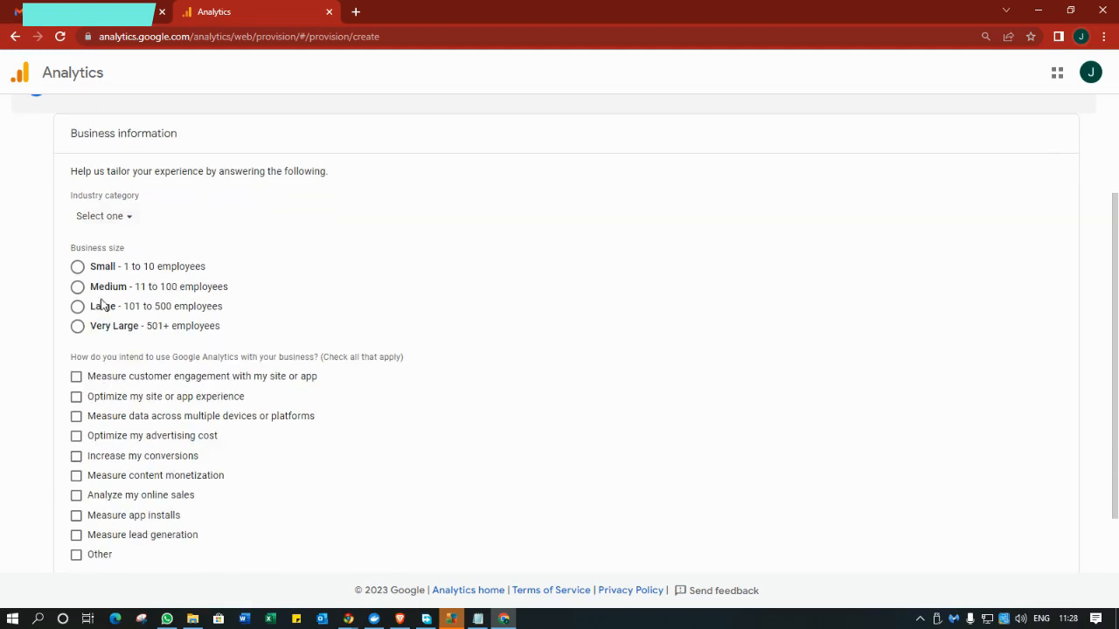
{"action": "scroll", "coordinate": [131, 280], "scroll_direction": "down", "scroll_amount": 1}
{"action": "left_click", "coordinate": [93, 533]}
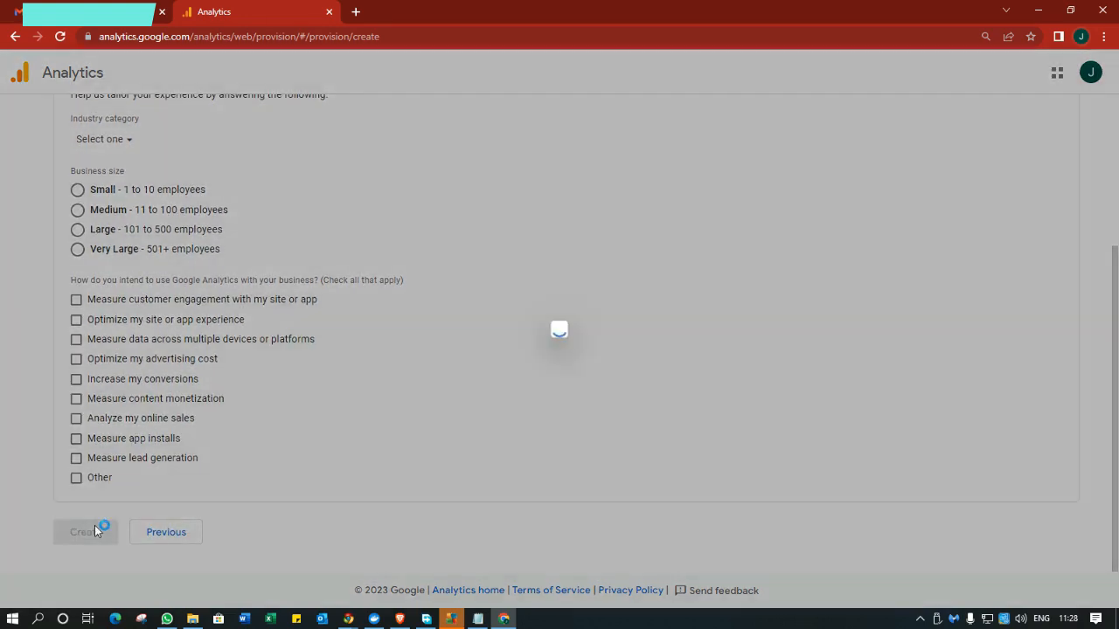
{"action": "left_click", "coordinate": [432, 242]}
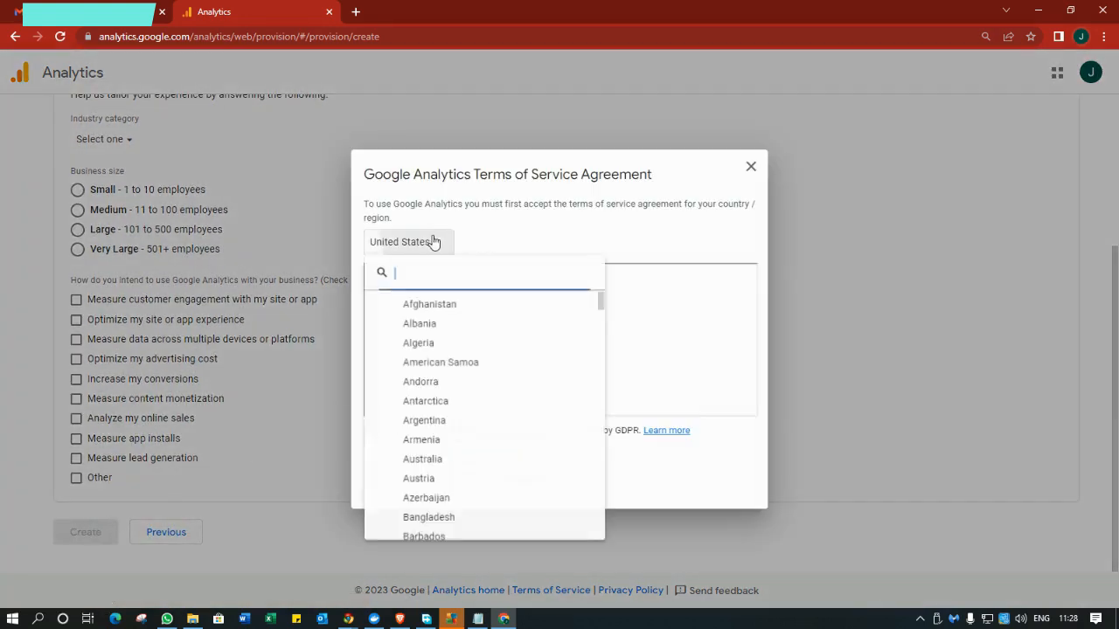
{"action": "type", "text": "south"}
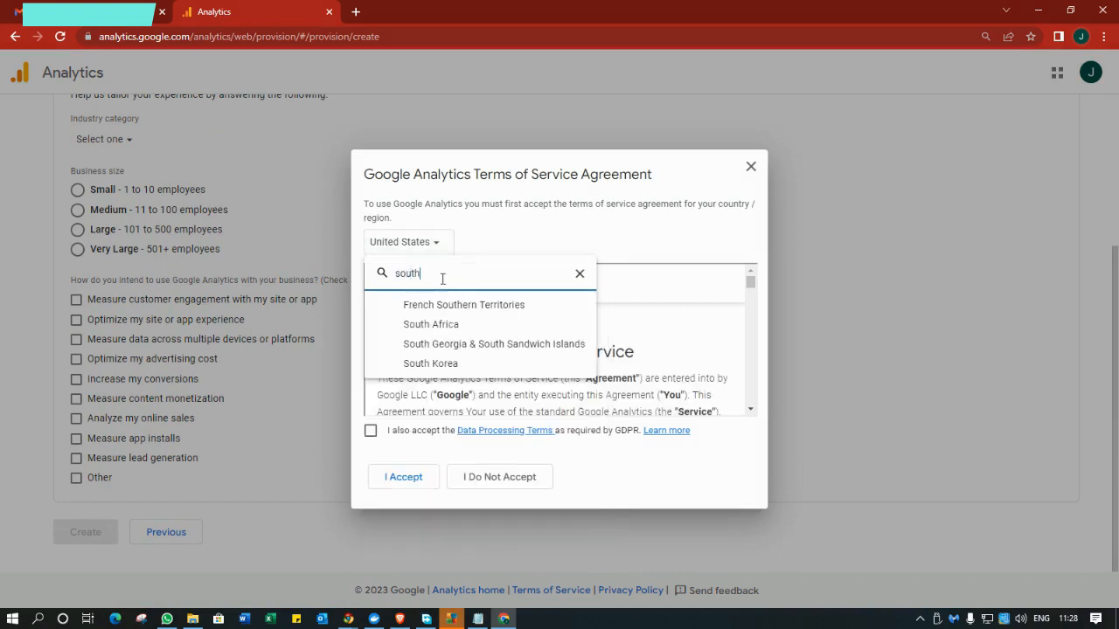
{"action": "left_click", "coordinate": [474, 322]}
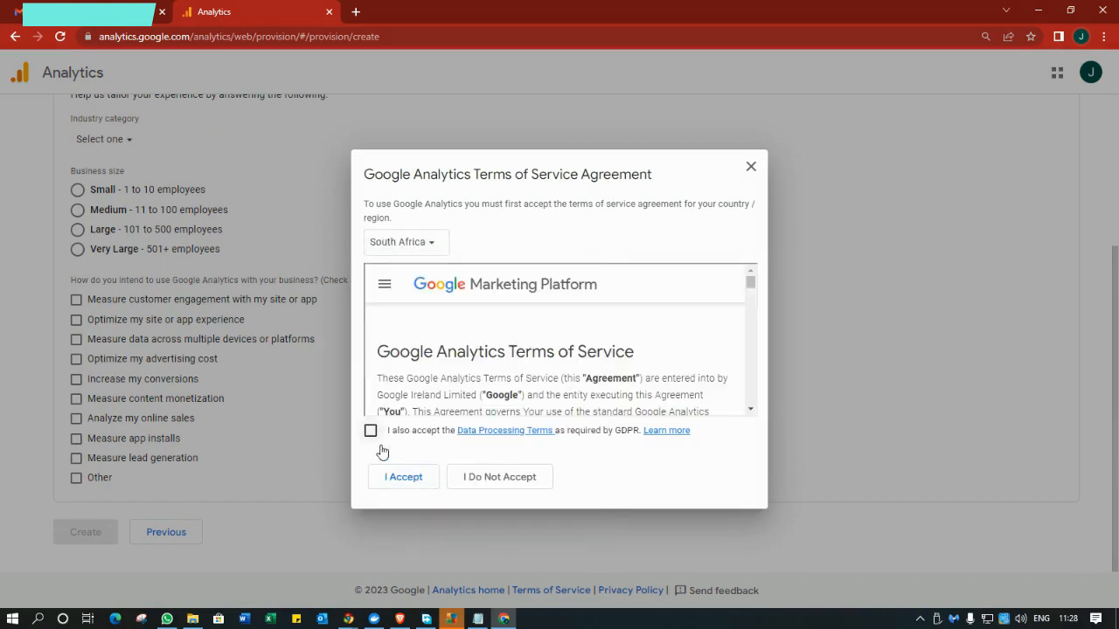
{"action": "left_click", "coordinate": [370, 431]}
{"action": "left_click", "coordinate": [404, 478]}
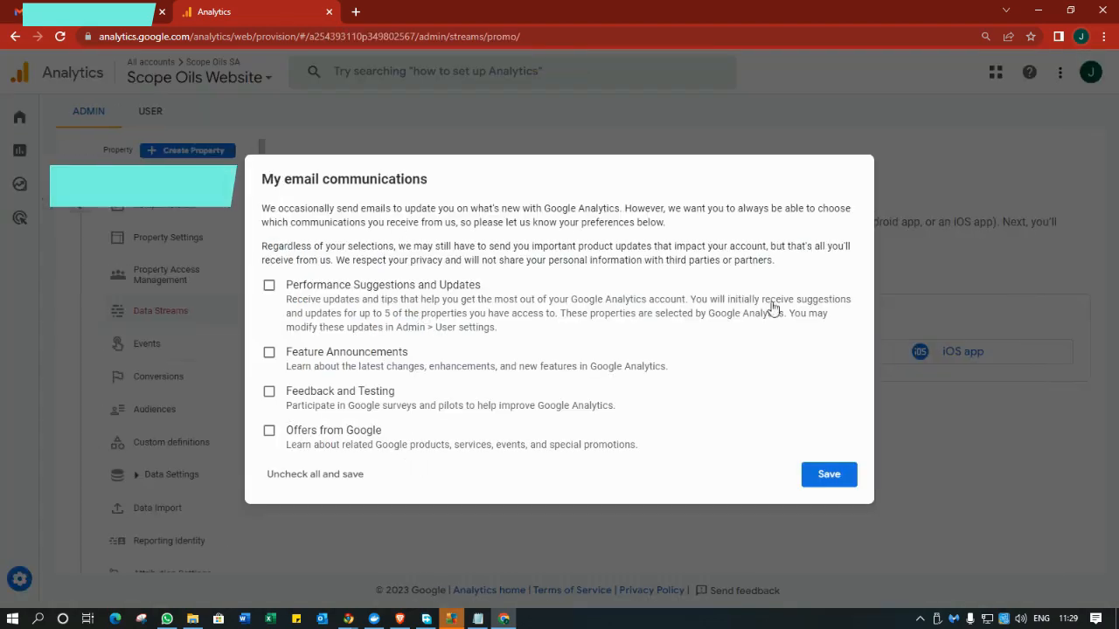
Save the email communication preferences and close the Take a tour popup.
{"action": "left_click", "coordinate": [832, 474]}
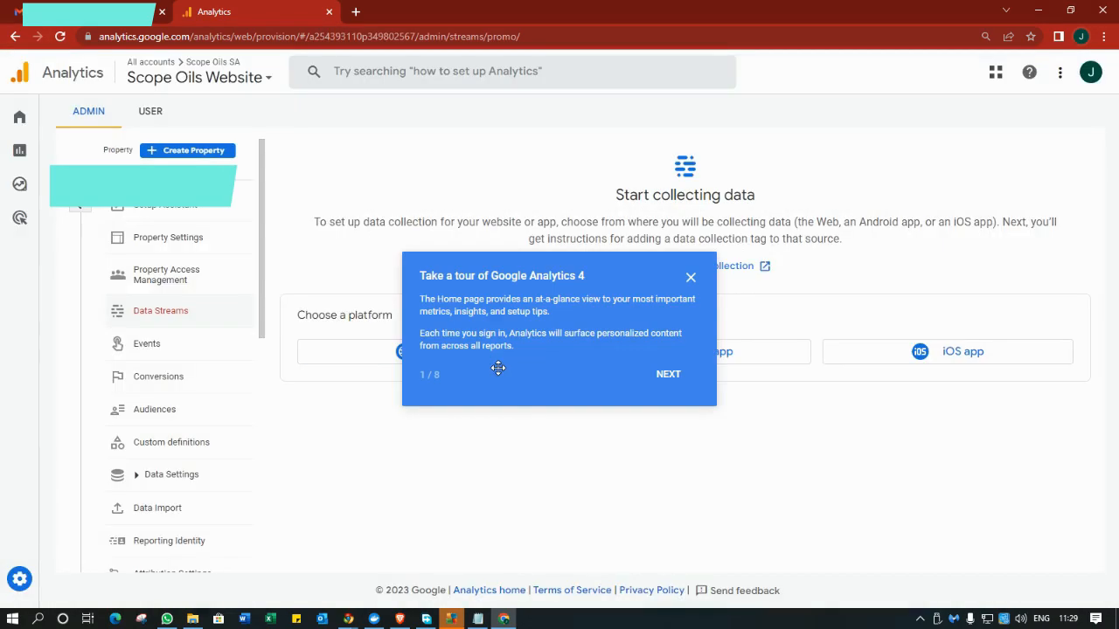
{"action": "left_click", "coordinate": [697, 280]}
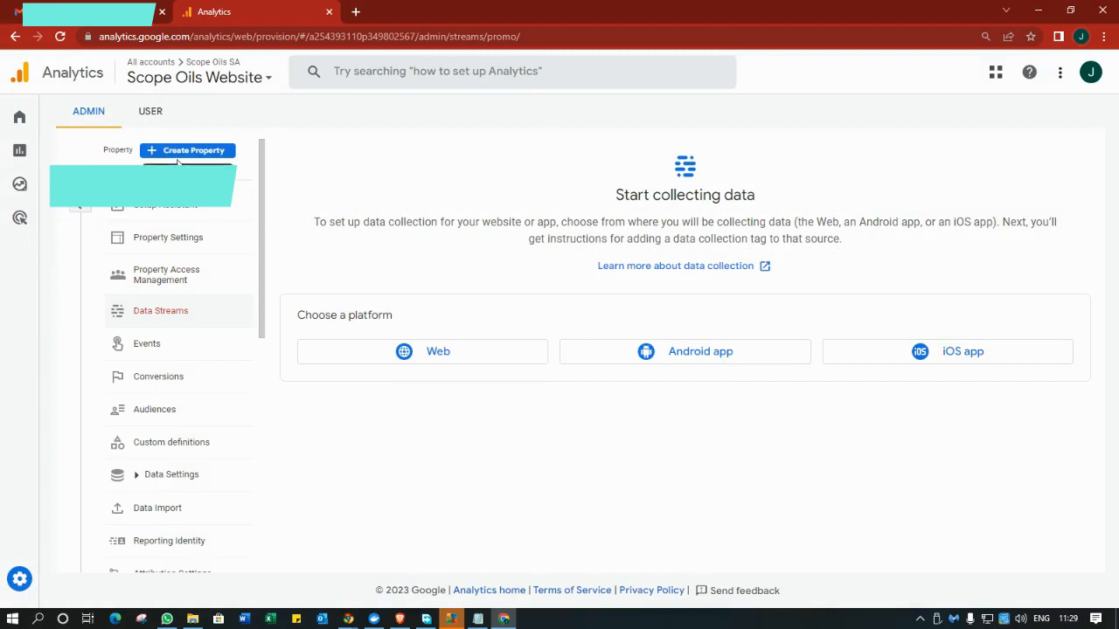
{"action": "left_click", "coordinate": [441, 355]}
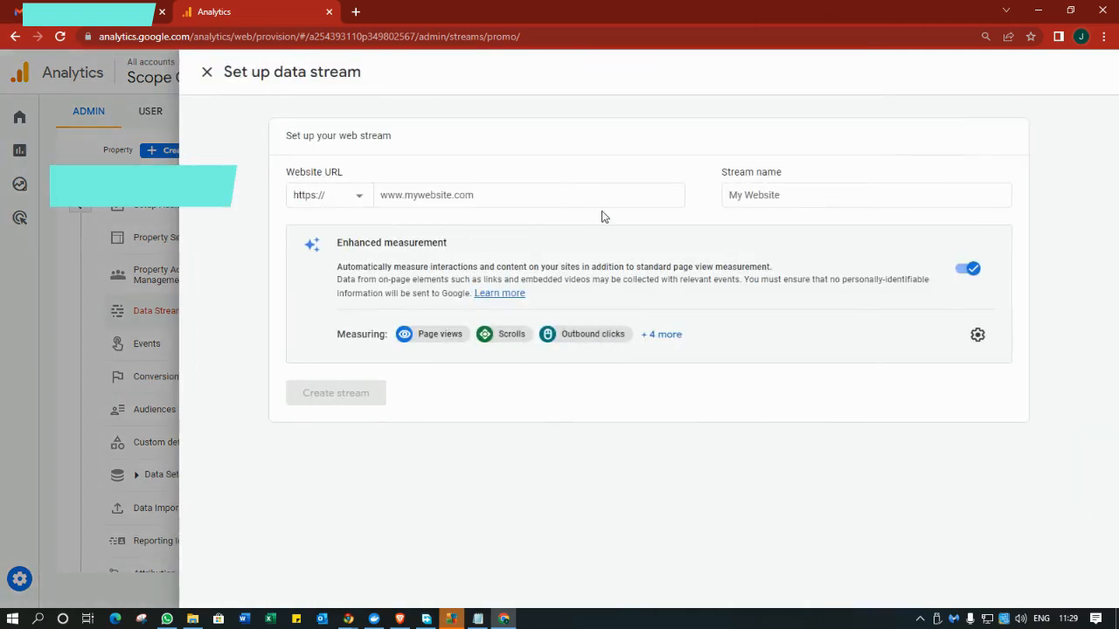
{"action": "left_click", "coordinate": [533, 192]}
{"action": "type", "text": "scopeoils.com/"}
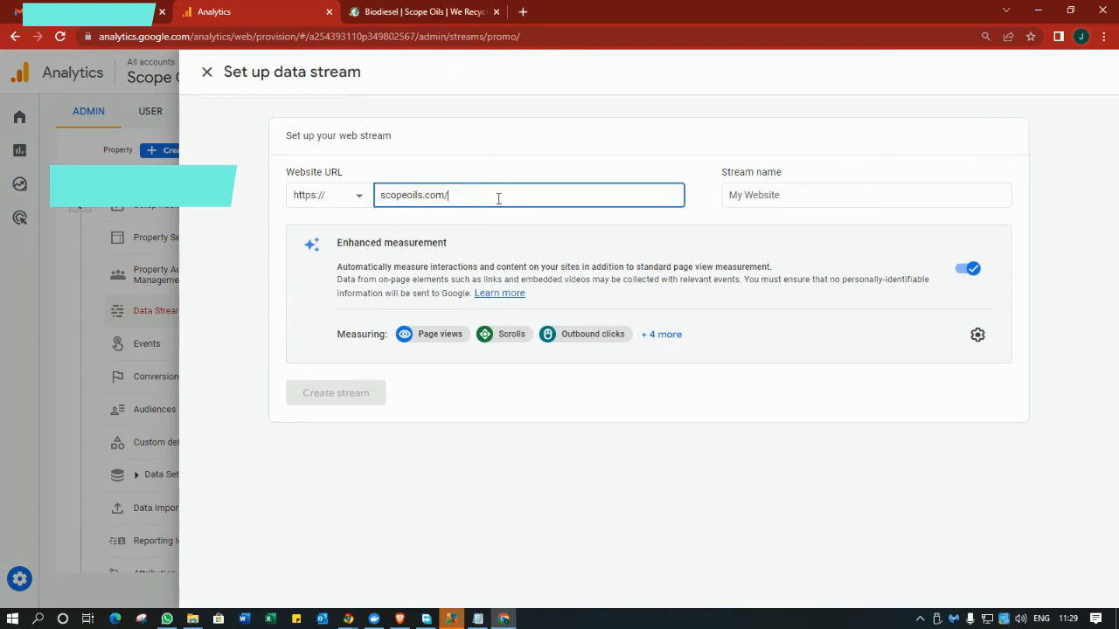
{"action": "left_click", "coordinate": [755, 197]}
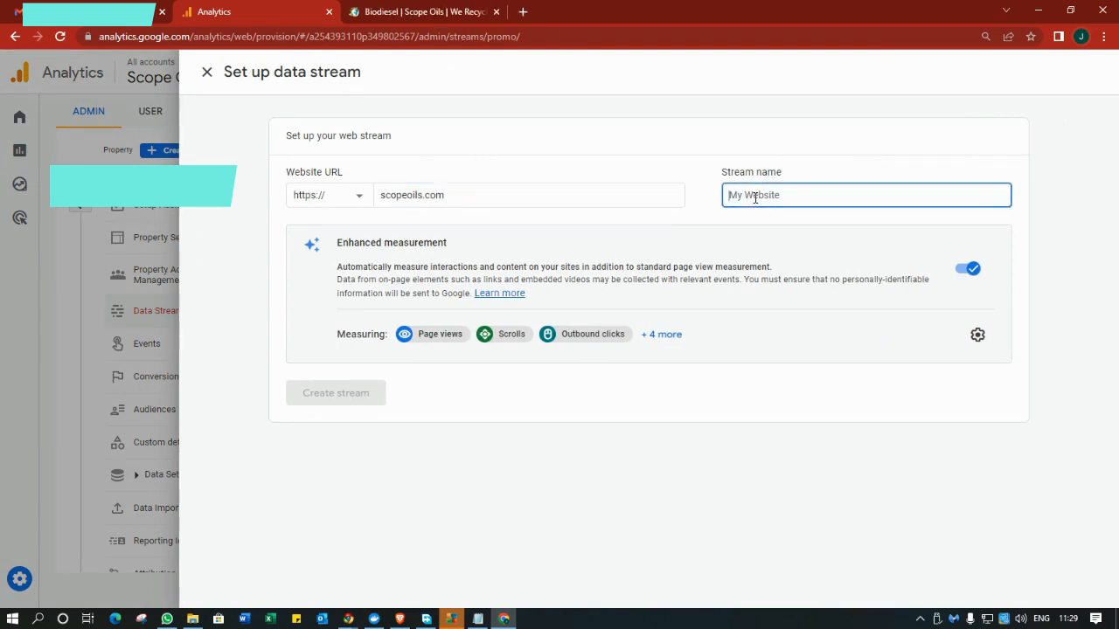
{"action": "type", "text": "Scope Oils"}
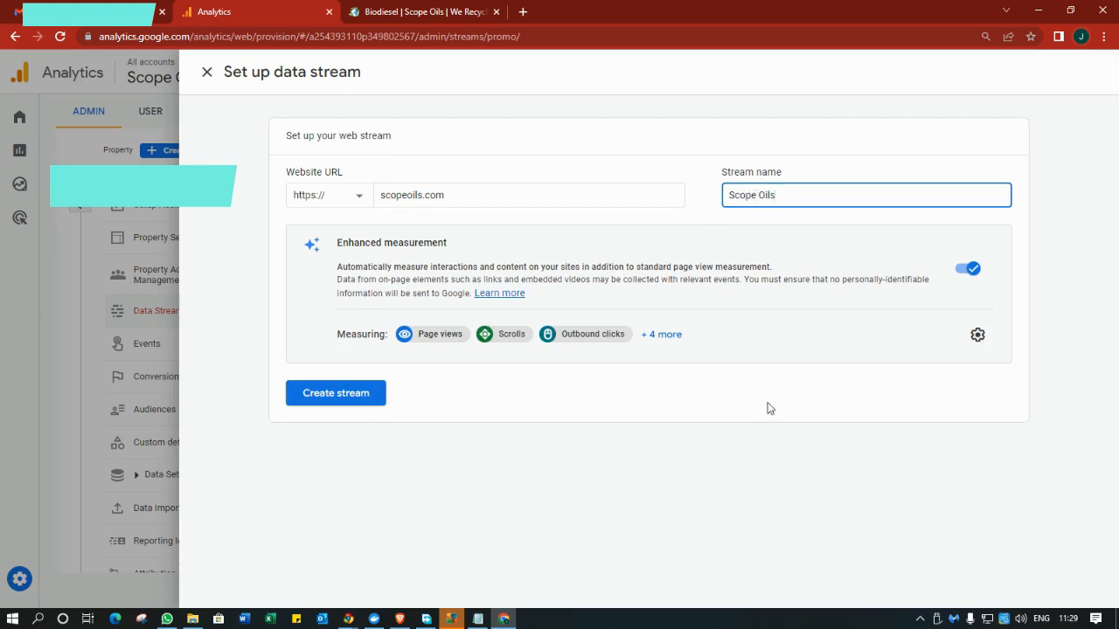
{"action": "left_click", "coordinate": [326, 400]}
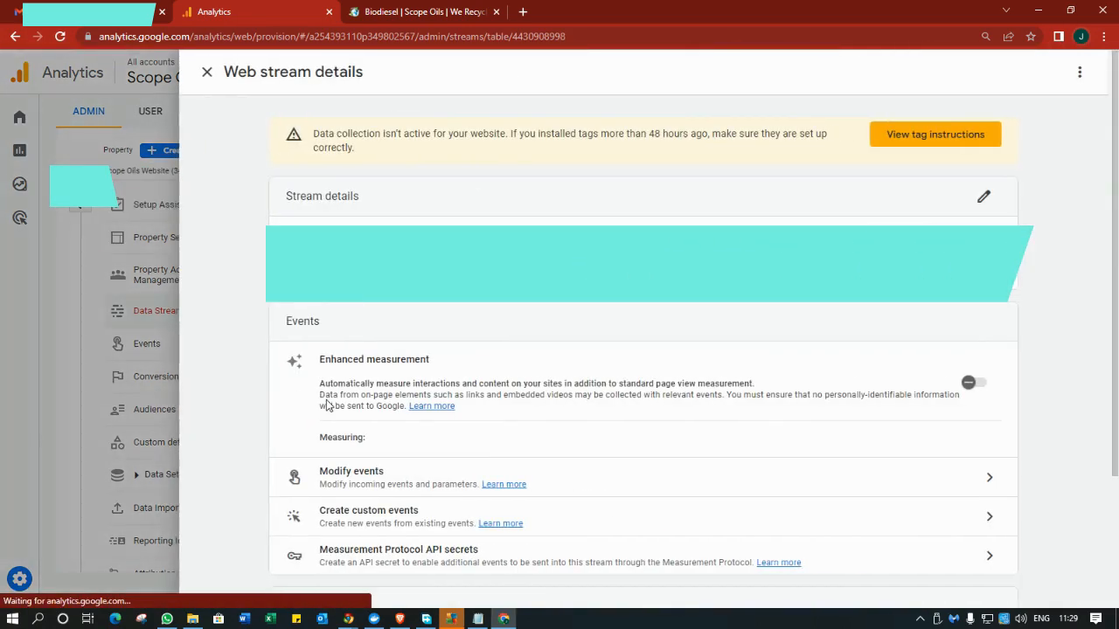
Copy the stream's manual-install Google tag code and load the scopeoils.com WordPress admin dashboard.
{"action": "left_click", "coordinate": [909, 136]}
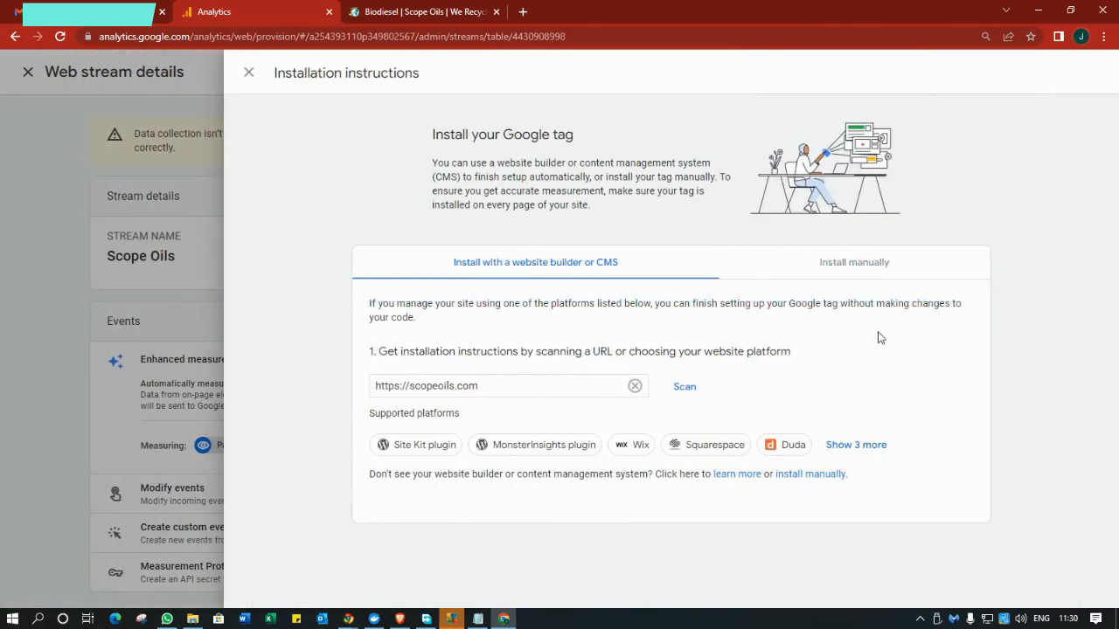
{"action": "left_click", "coordinate": [846, 274]}
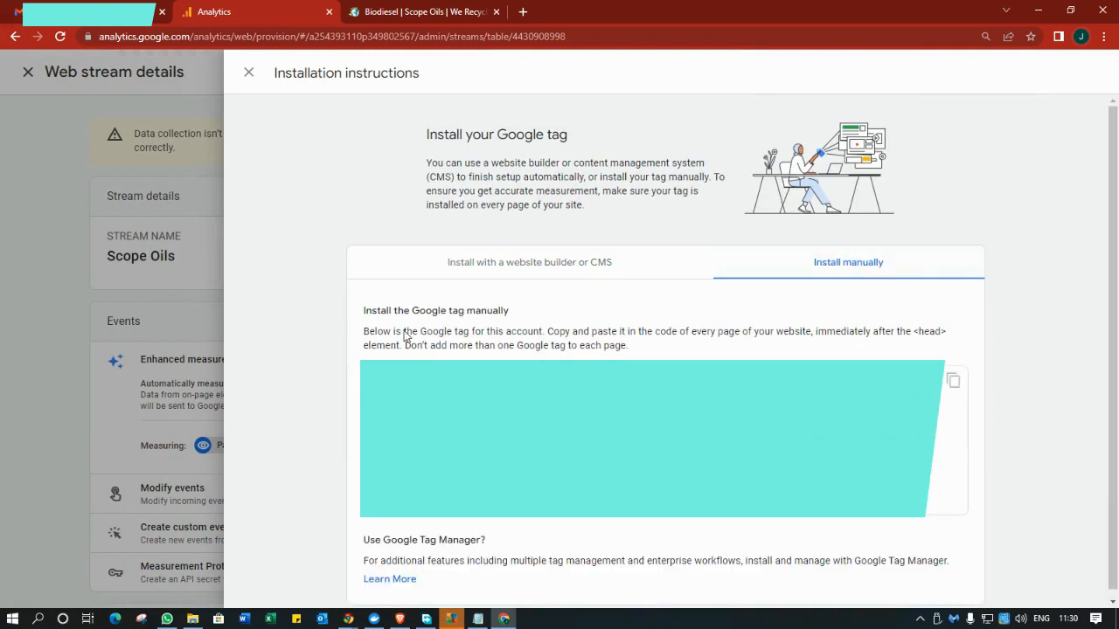
{"action": "scroll", "coordinate": [665, 349], "scroll_direction": "down", "scroll_amount": 1}
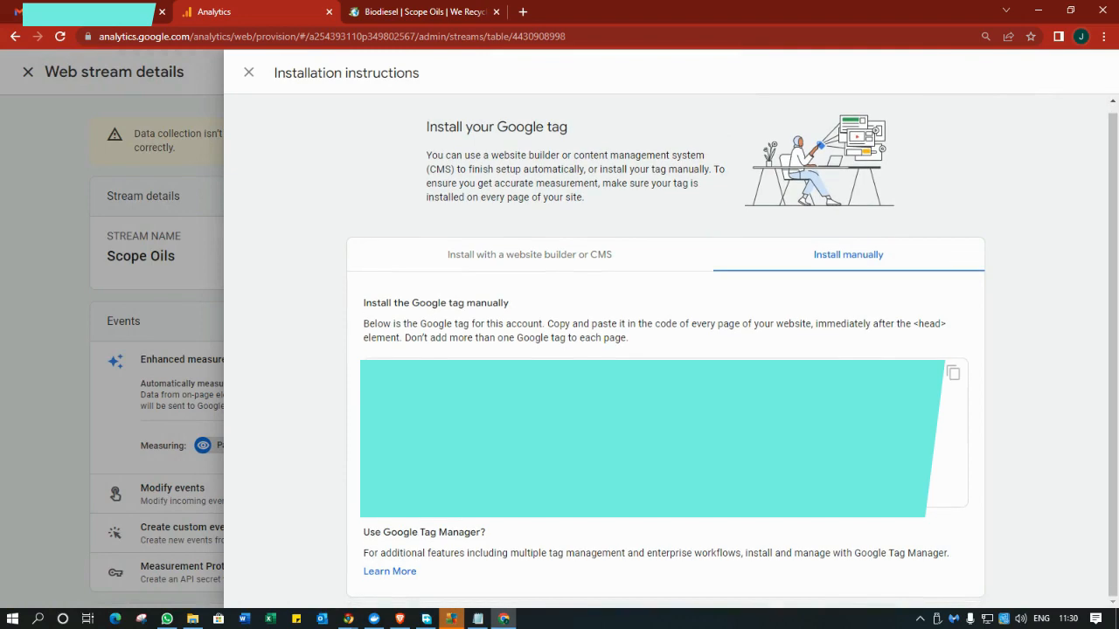
{"action": "left_click", "coordinate": [953, 377]}
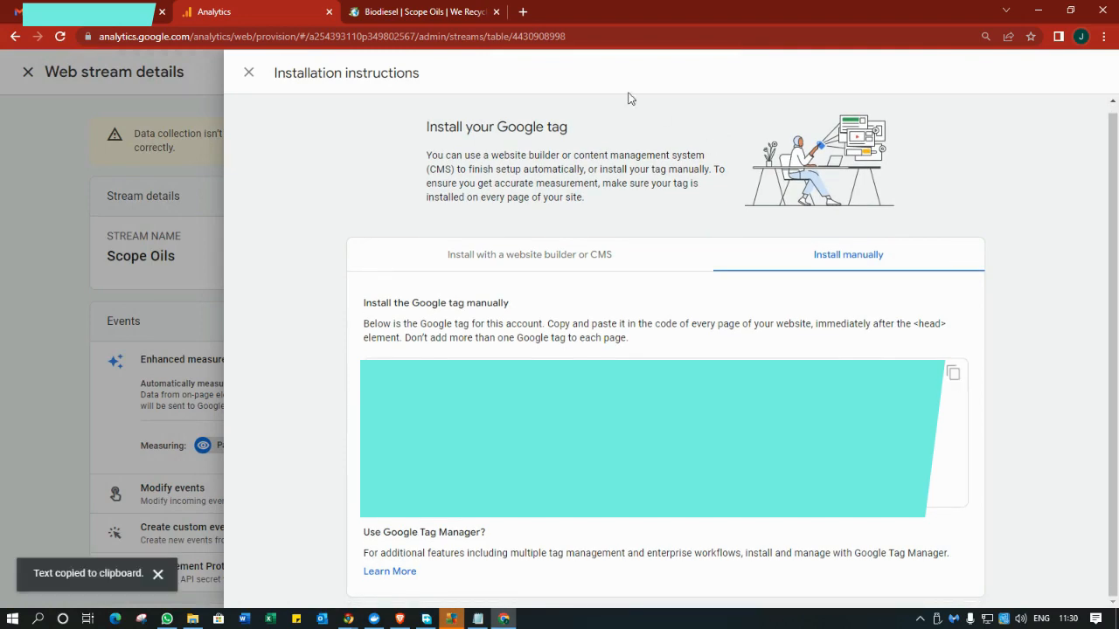
{"action": "left_click", "coordinate": [457, 18]}
{"action": "left_click", "coordinate": [432, 37]}
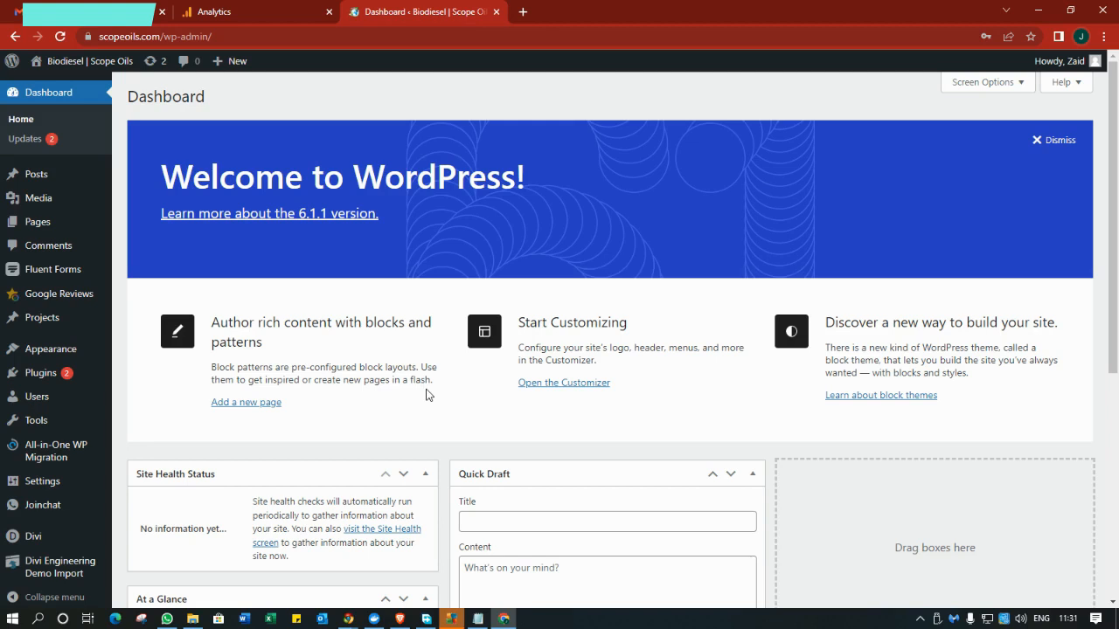
Paste the Google tag into Divi Theme Options' Integration <head> code box, then return to Analytics.
{"action": "mouse_move", "coordinate": [61, 542]}
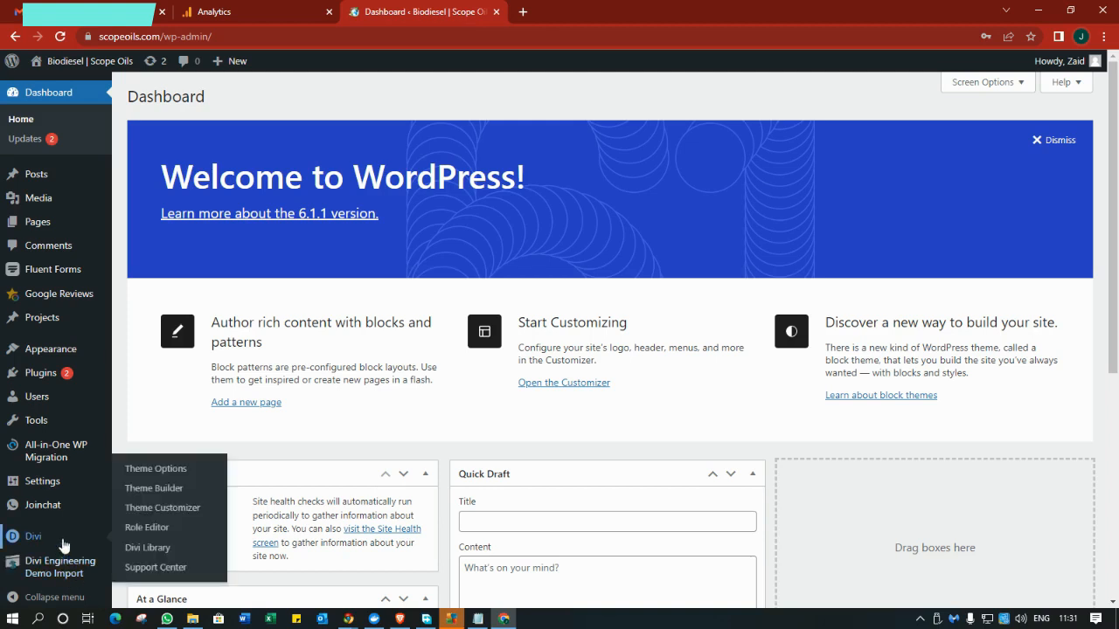
{"action": "left_click", "coordinate": [160, 473]}
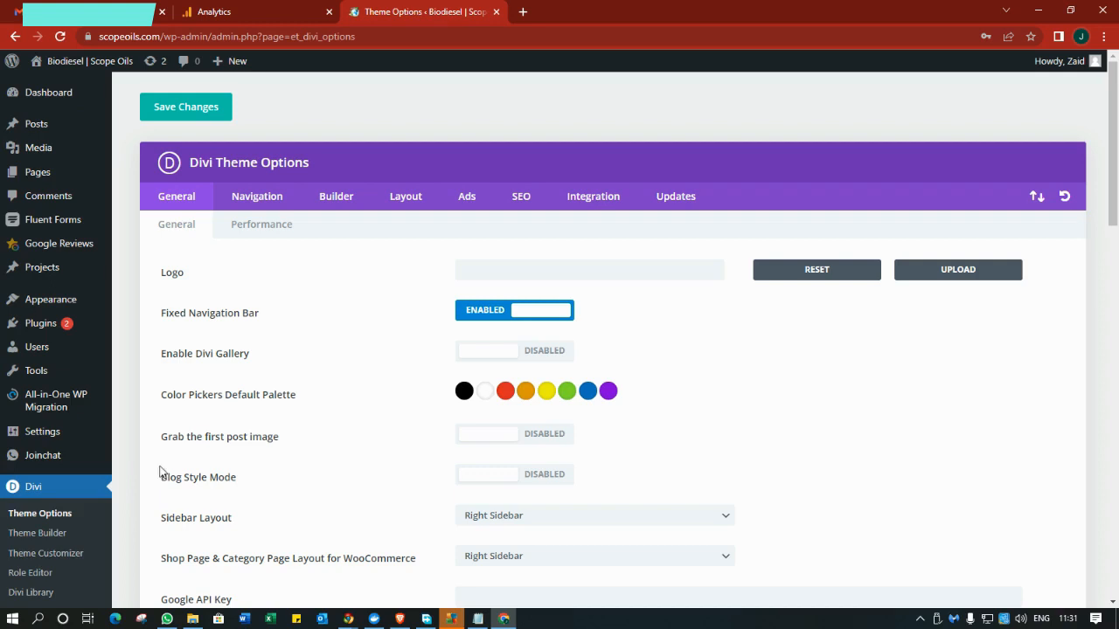
{"action": "left_click", "coordinate": [592, 199]}
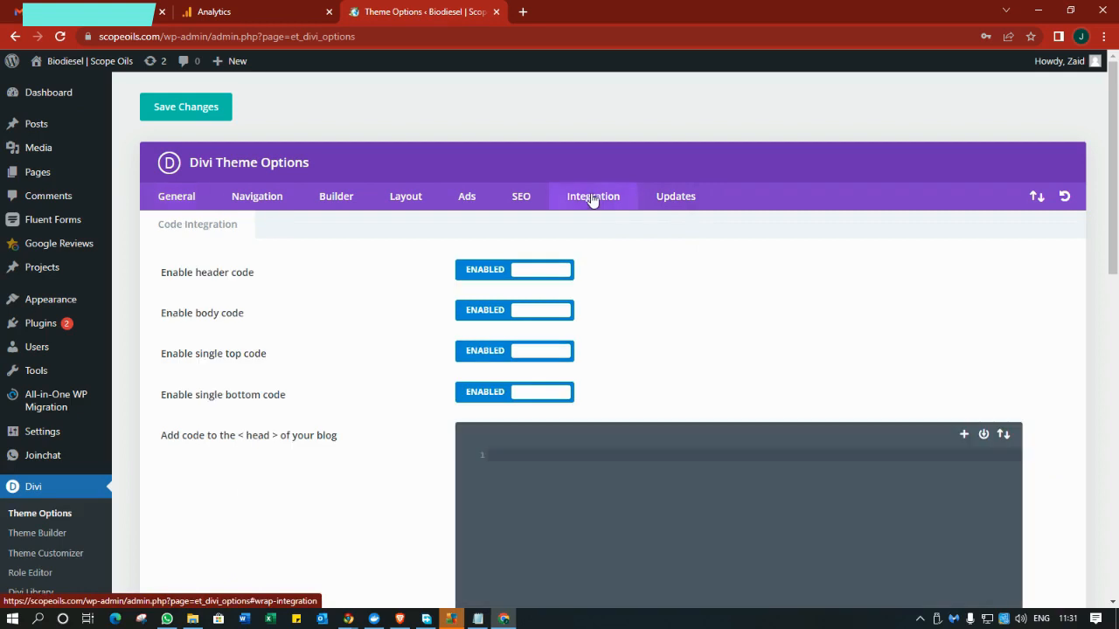
{"action": "scroll", "coordinate": [294, 298], "scroll_direction": "down", "scroll_amount": 2}
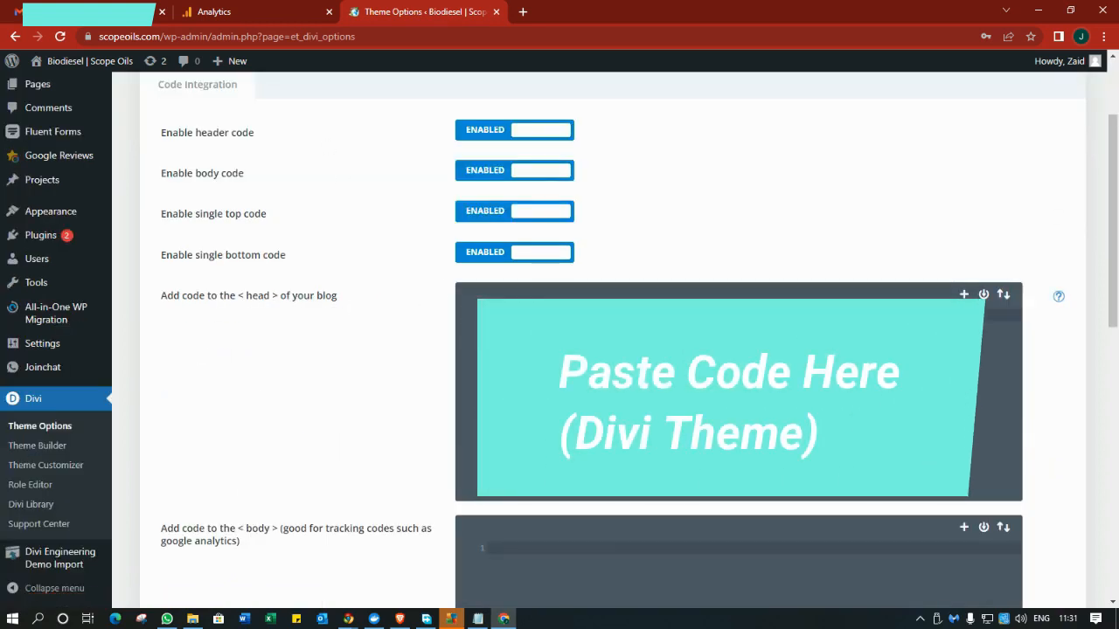
{"action": "key", "text": "ctrl+v"}
{"action": "scroll", "coordinate": [395, 247], "scroll_direction": "up", "scroll_amount": 3}
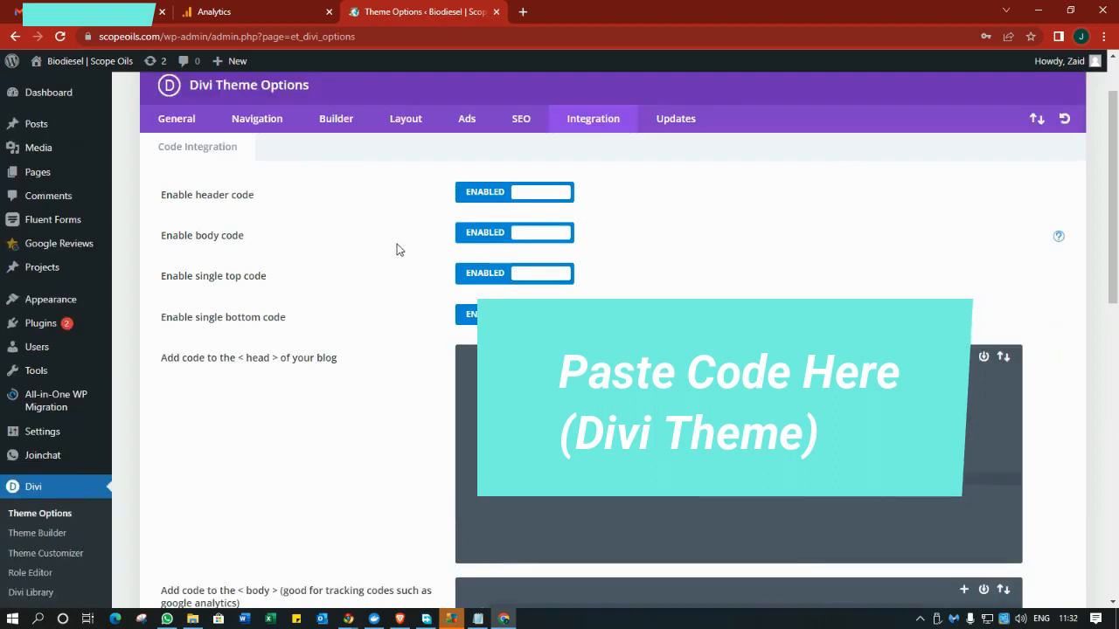
{"action": "left_click", "coordinate": [214, 12]}
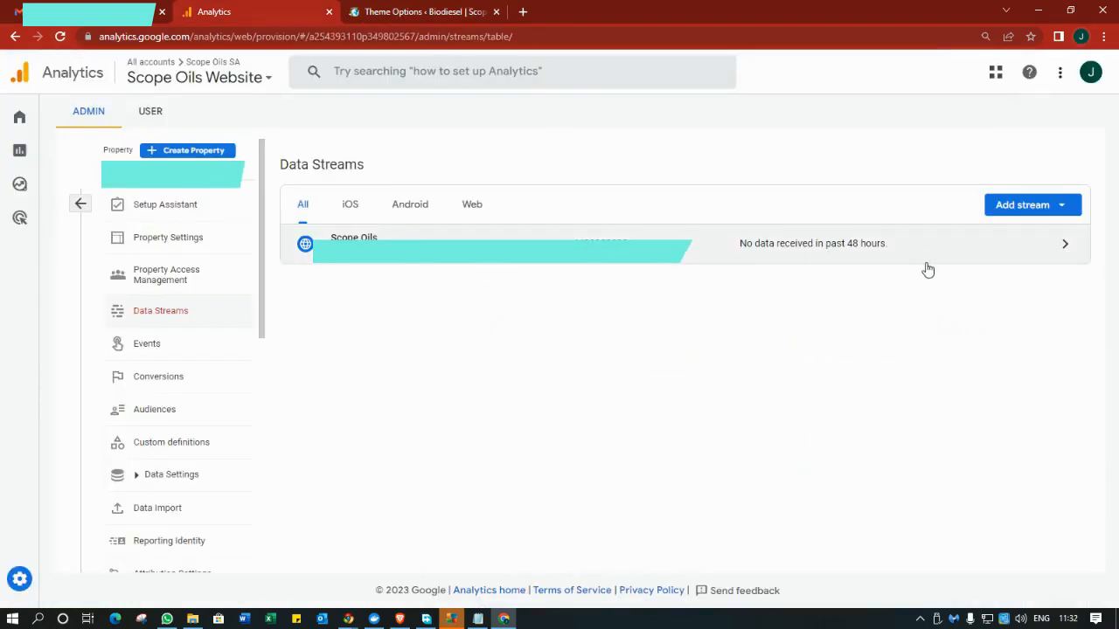
Search for 'google search console' in a new tab placed beside Analytics.
{"action": "left_click", "coordinate": [522, 13]}
{"action": "left_click_drag", "start_coordinate": [597, 15], "coordinate": [432, 32]}
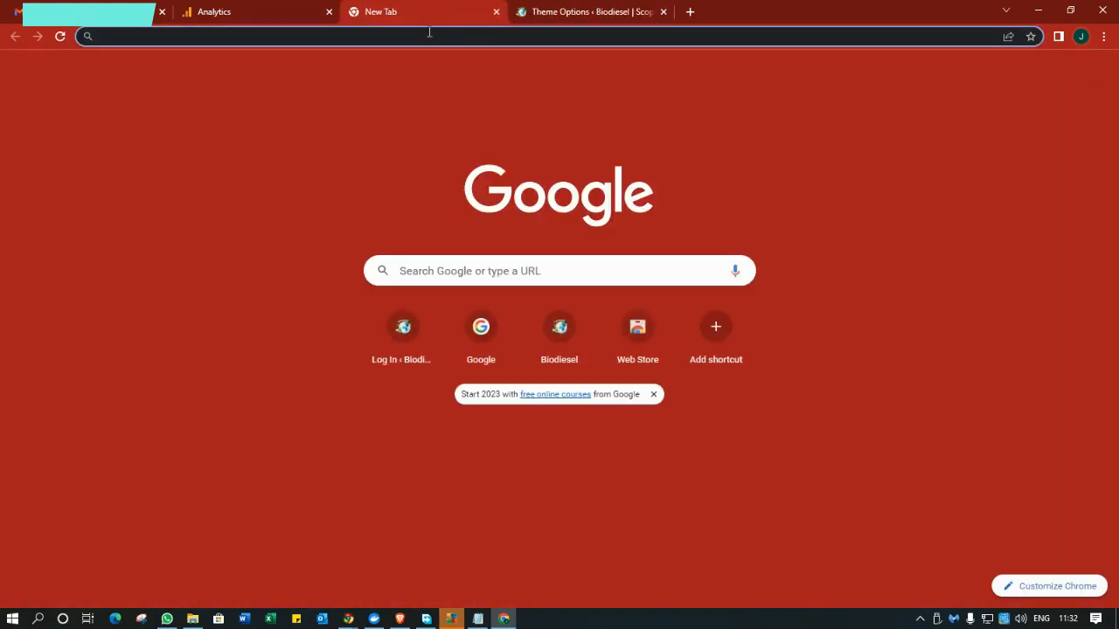
{"action": "left_click", "coordinate": [430, 32]}
{"action": "type", "text": "google s"}
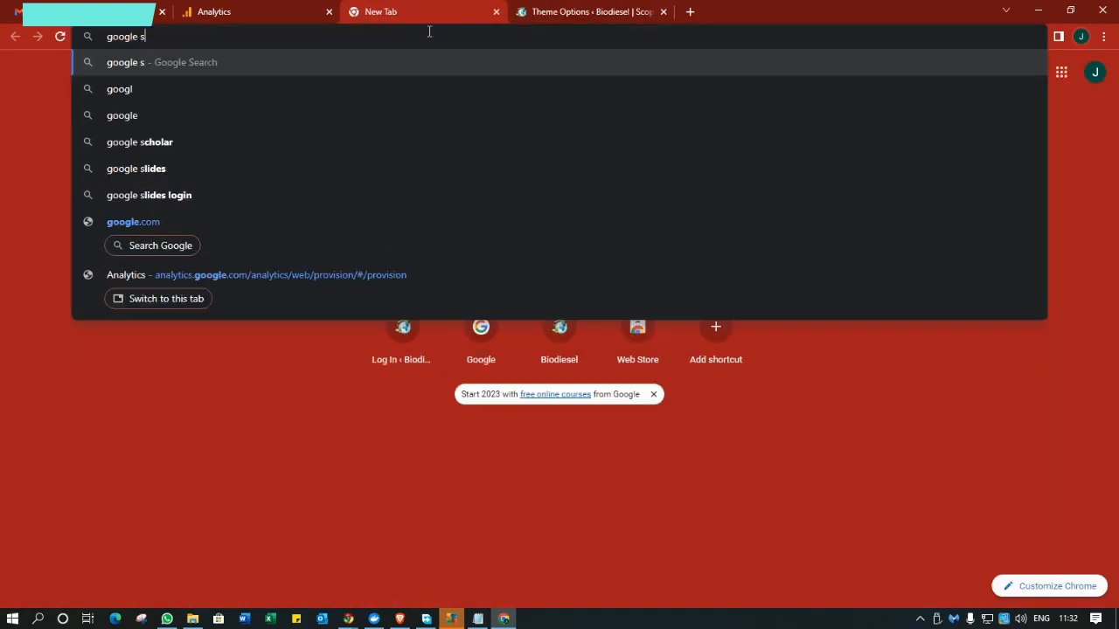
{"action": "type", "text": "earch console"}
{"action": "key", "text": "Return"}
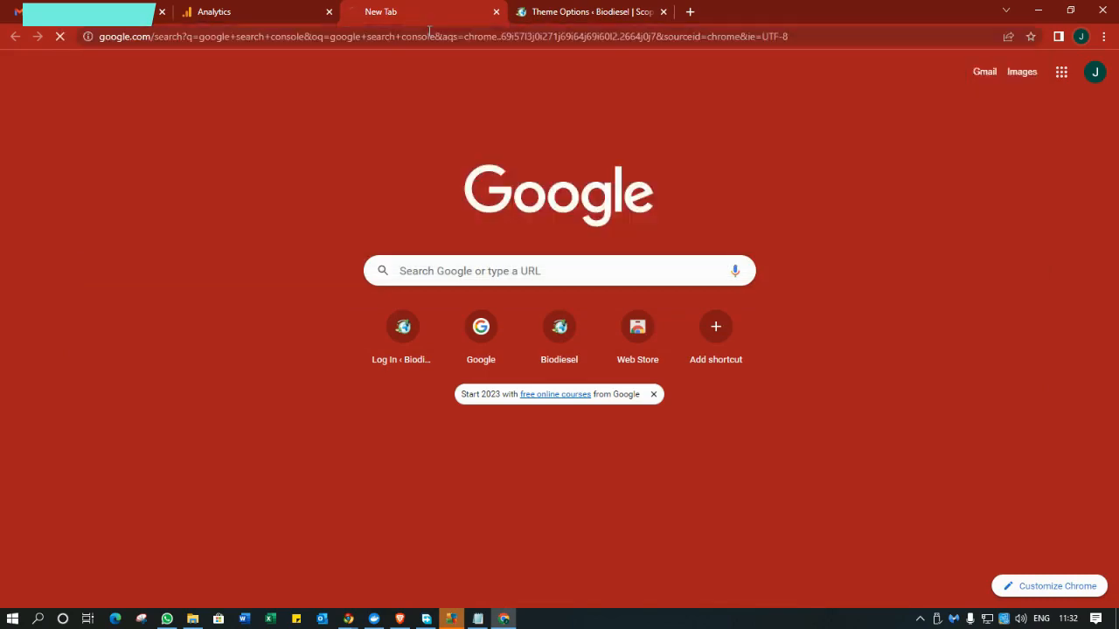
Open the Google Search Console Tools result and choose Start now to reach the welcome page.
{"action": "left_click", "coordinate": [264, 18]}
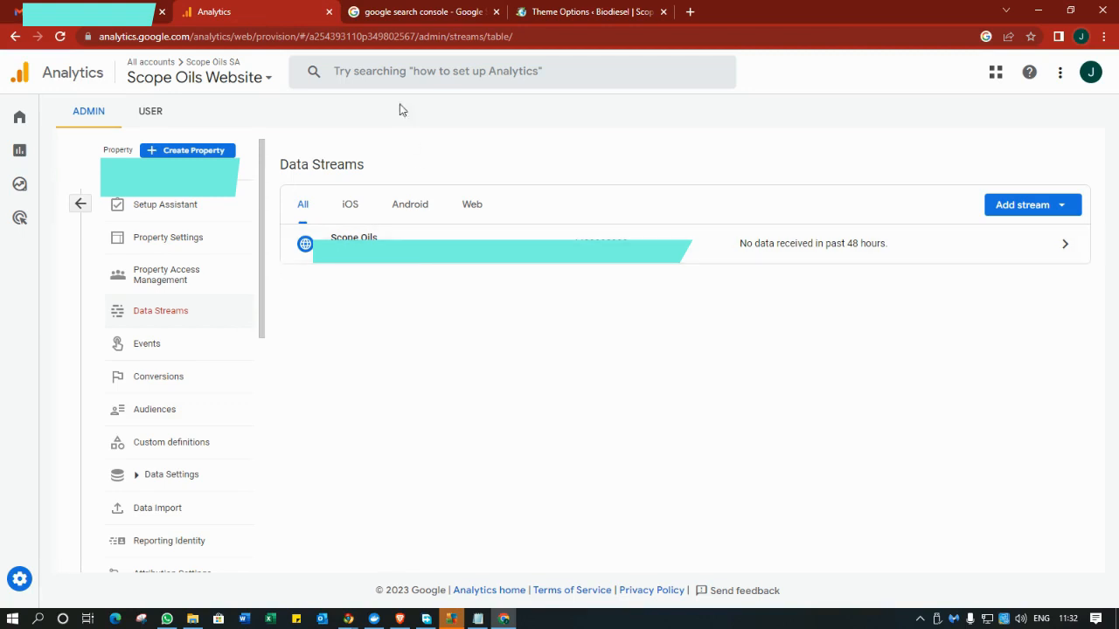
{"action": "left_click", "coordinate": [414, 21]}
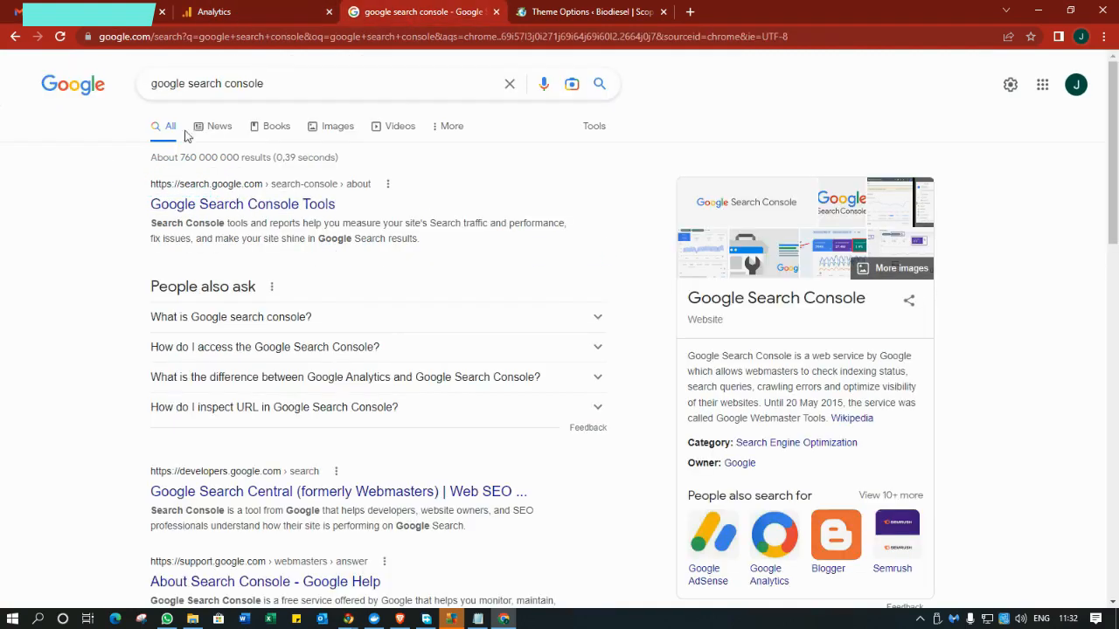
{"action": "left_click_drag", "start_coordinate": [222, 83], "coordinate": [148, 83]}
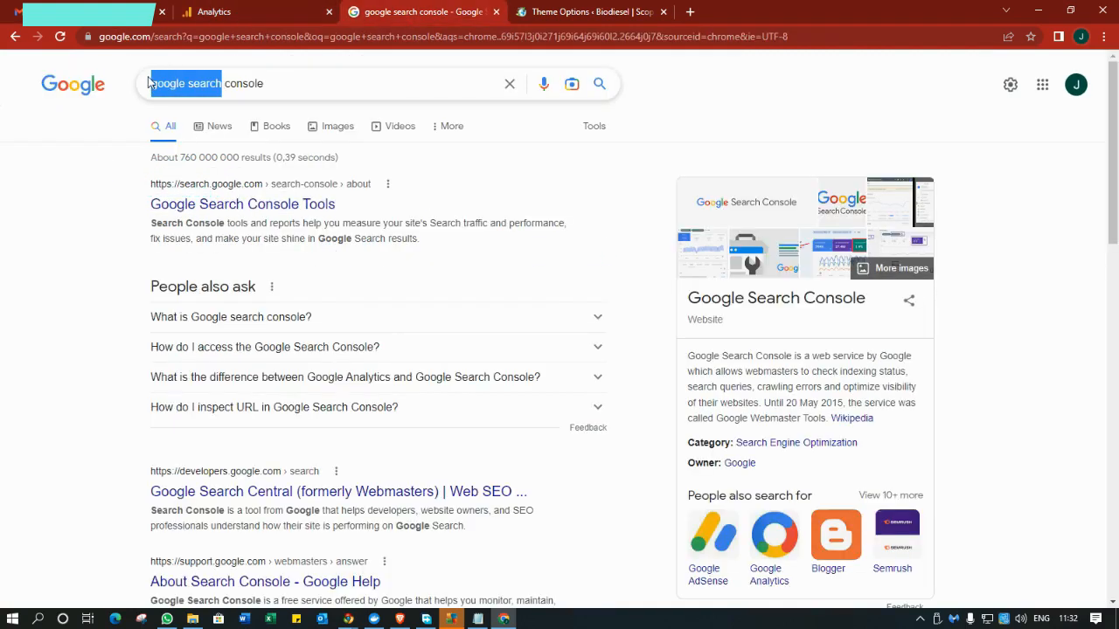
{"action": "left_click", "coordinate": [292, 204]}
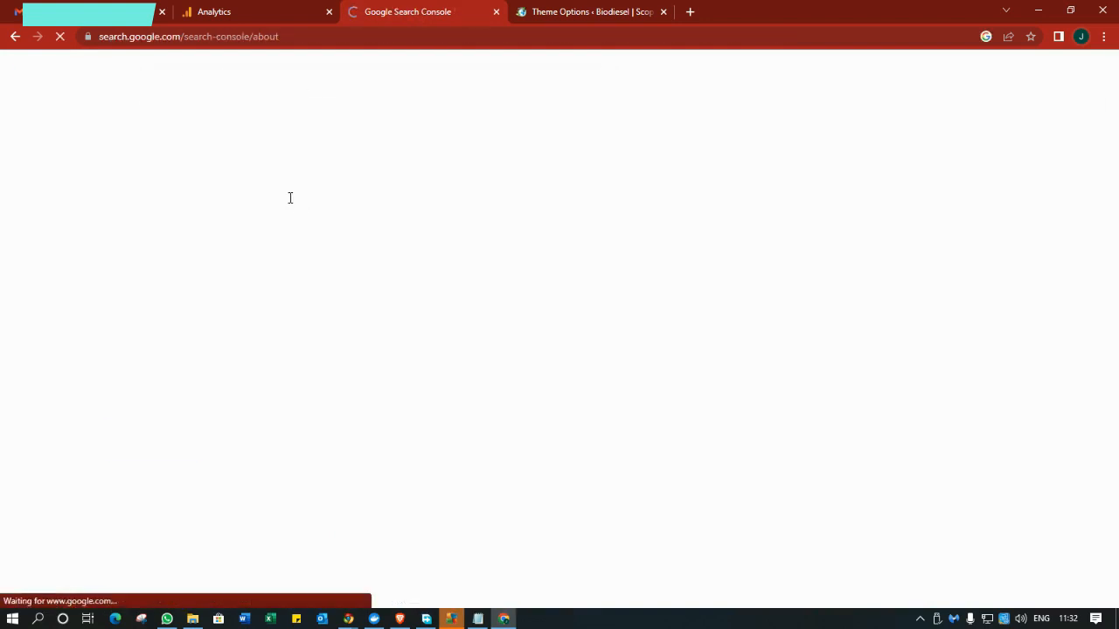
{"action": "left_click", "coordinate": [139, 440]}
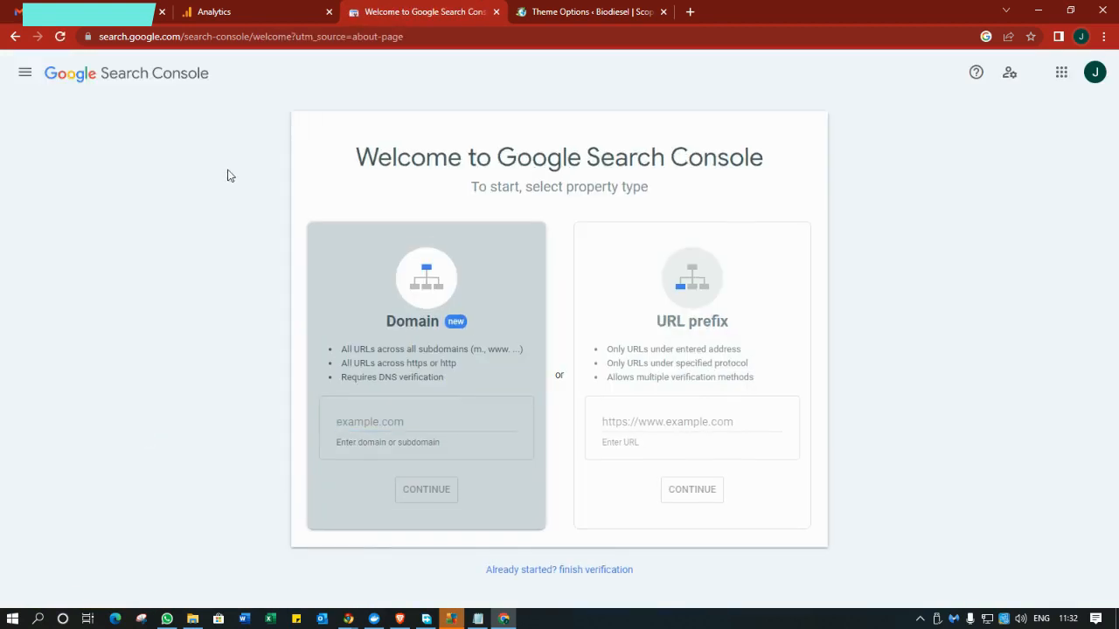
{"action": "left_click", "coordinate": [684, 418]}
{"action": "type", "text": "https://scopeoils.com/"}
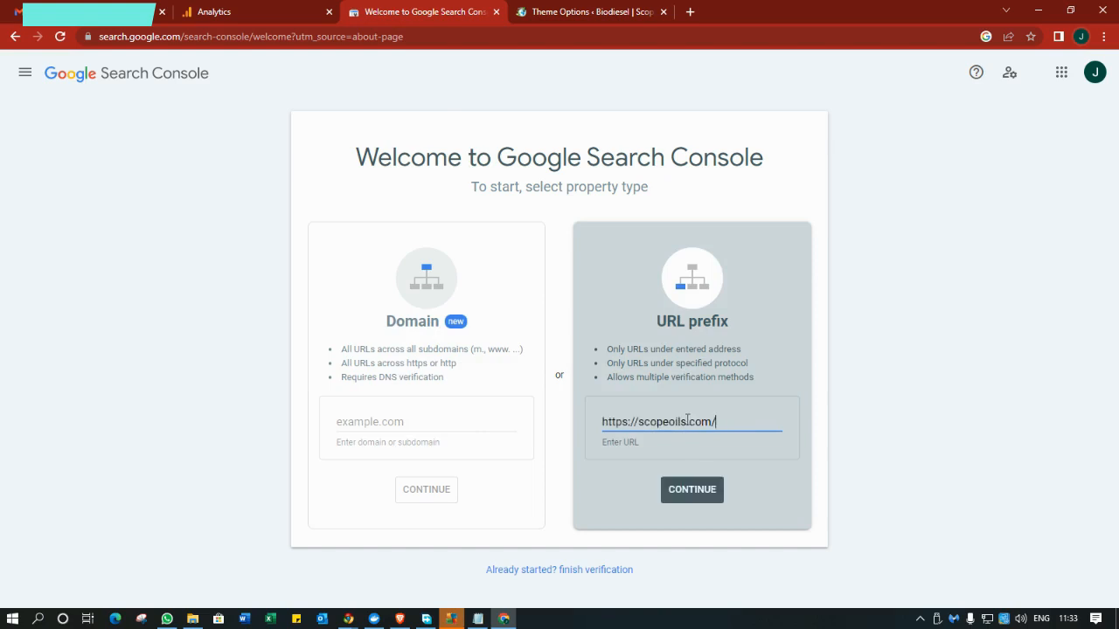
{"action": "left_click", "coordinate": [690, 491]}
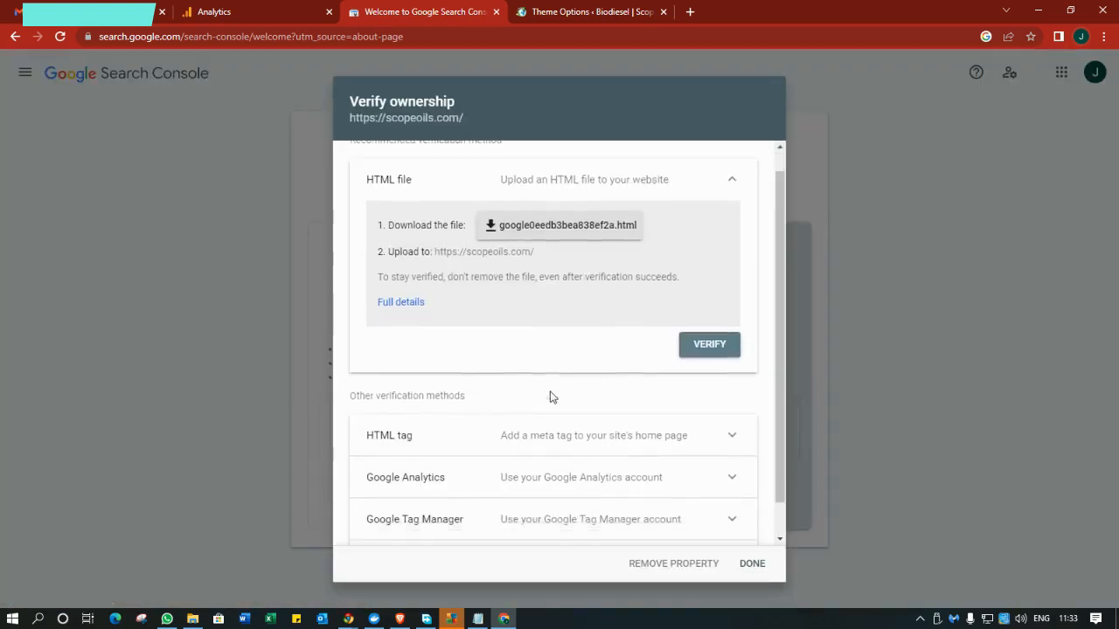
Verify ownership of scopeoils.com using the Google Analytics method, then go to the property.
{"action": "scroll", "coordinate": [550, 396], "scroll_direction": "down", "scroll_amount": 1}
{"action": "left_click", "coordinate": [548, 442]}
{"action": "scroll", "coordinate": [548, 446], "scroll_direction": "down", "scroll_amount": 3}
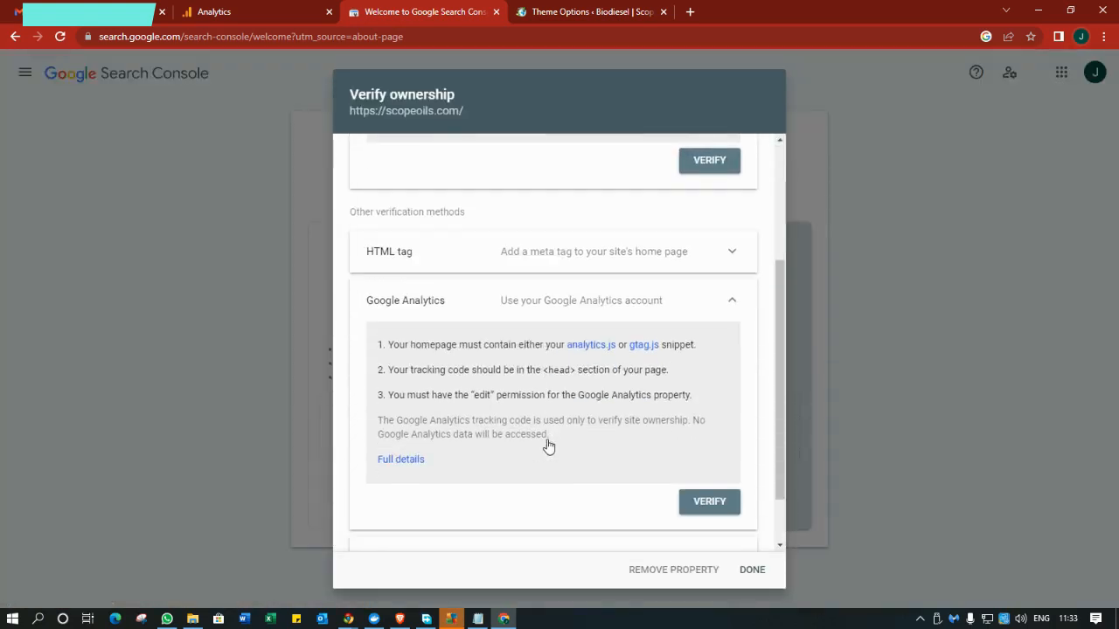
{"action": "left_click", "coordinate": [701, 432]}
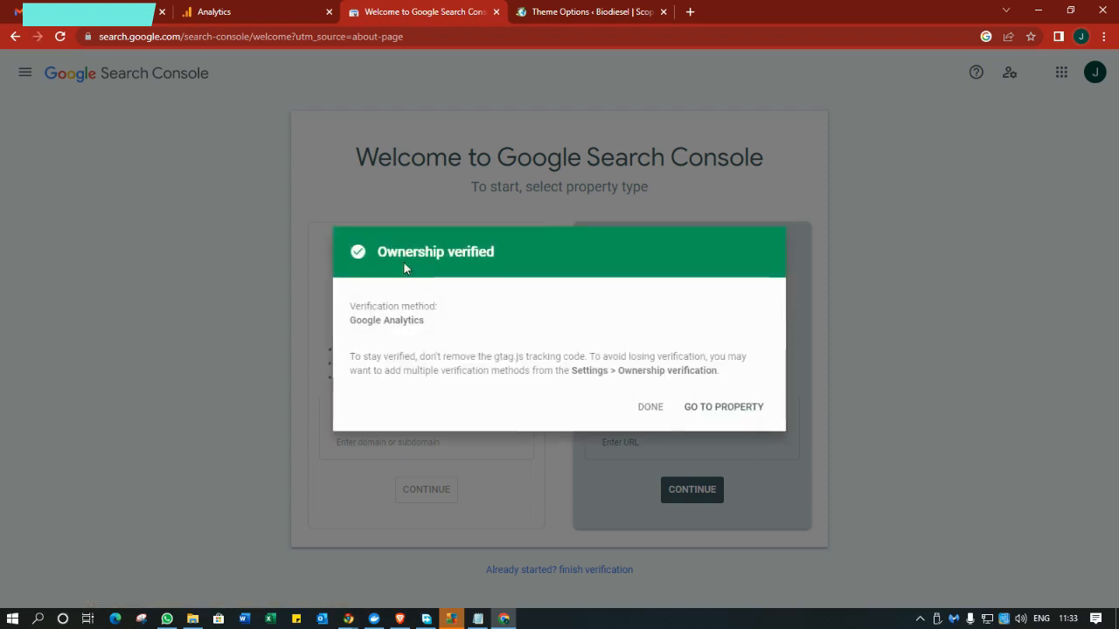
{"action": "left_click", "coordinate": [722, 407]}
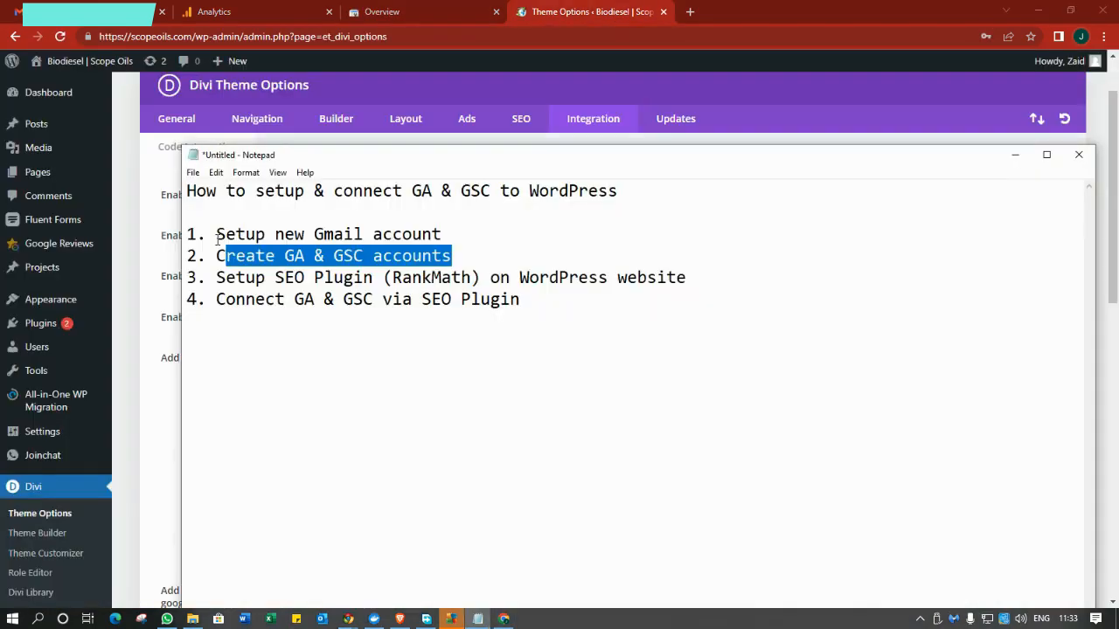
Highlight the checklist's opening and the Setup SEO Plugin (RankMath) step, then return to WordPress.
{"action": "left_click_drag", "start_coordinate": [216, 234], "coordinate": [451, 258]}
{"action": "left_click", "coordinate": [508, 387]}
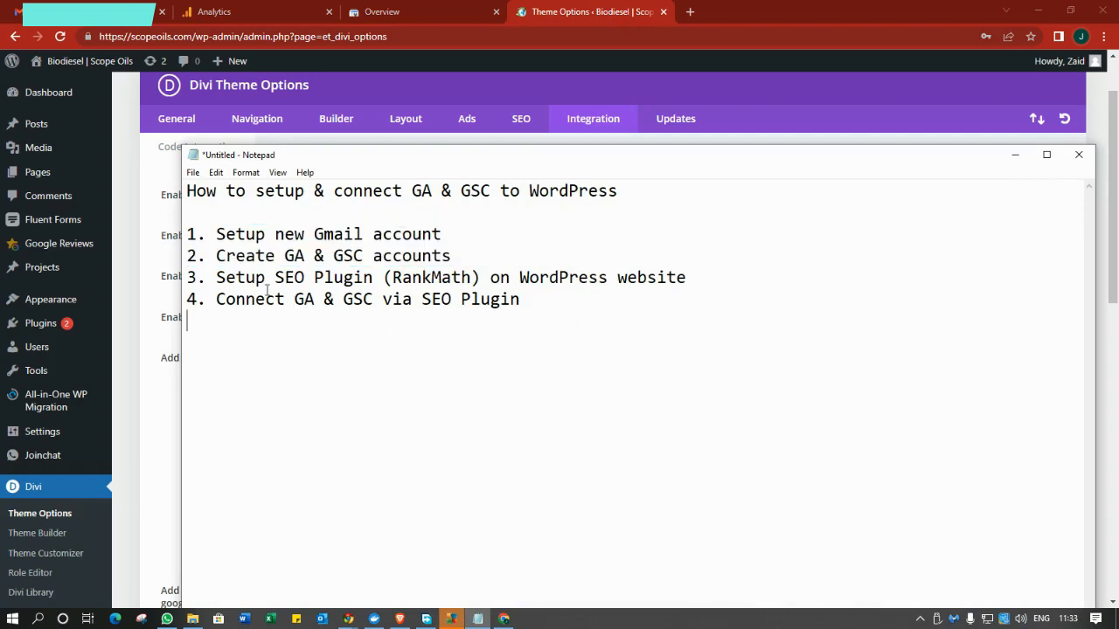
{"action": "left_click_drag", "start_coordinate": [218, 277], "coordinate": [475, 277]}
{"action": "left_click", "coordinate": [508, 325]}
{"action": "left_click_drag", "start_coordinate": [390, 278], "coordinate": [479, 278]}
{"action": "left_click", "coordinate": [501, 314]}
{"action": "left_click", "coordinate": [586, 23]}
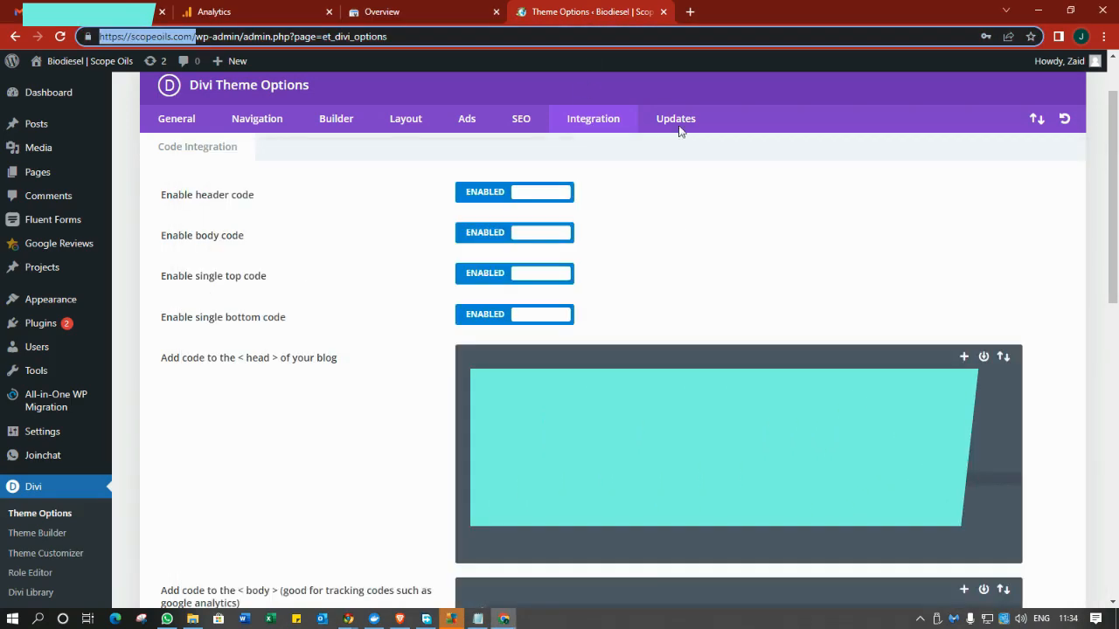
Search for 'rank' under Add New Plugins, then install and activate Rank Math SEO.
{"action": "left_click", "coordinate": [44, 323]}
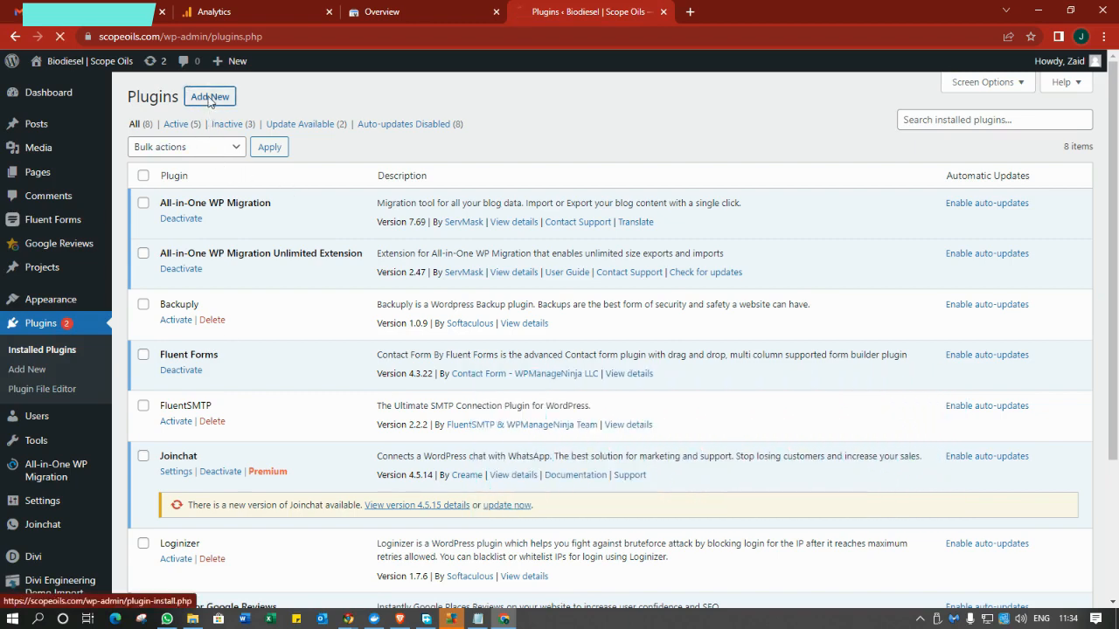
{"action": "left_click", "coordinate": [963, 137]}
{"action": "type", "text": "rankmath"}
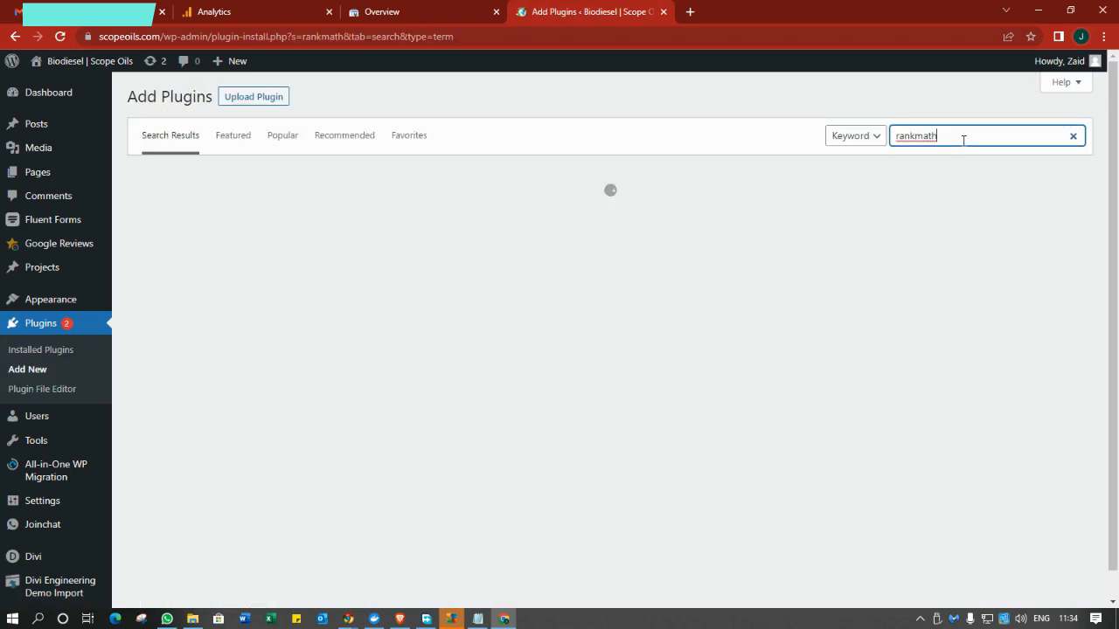
{"action": "left_click", "coordinate": [400, 218]}
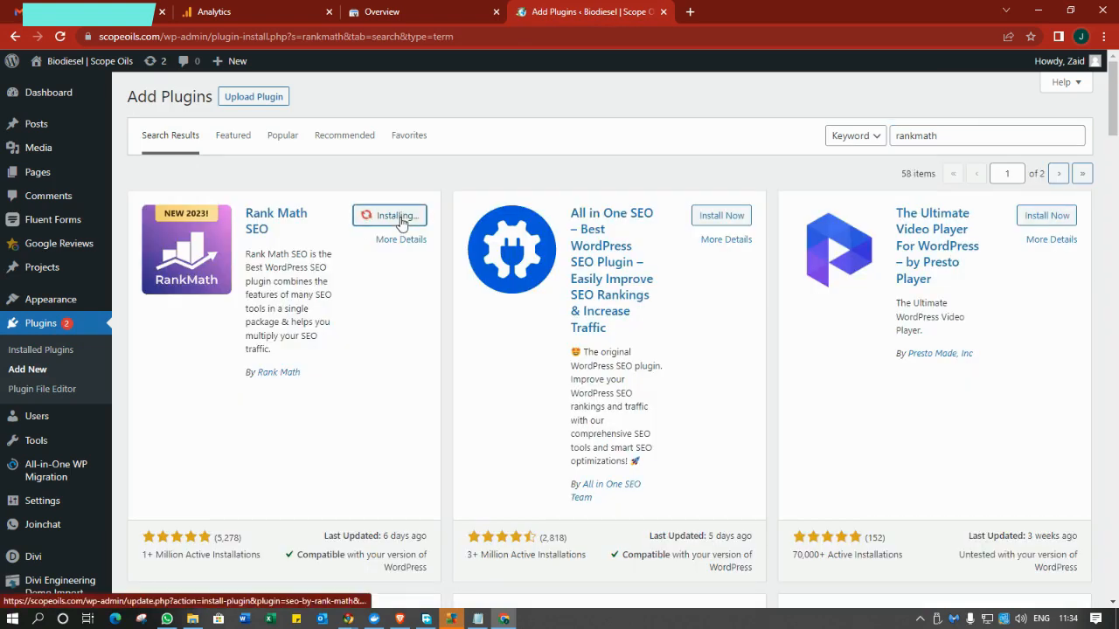
{"action": "left_click", "coordinate": [400, 216]}
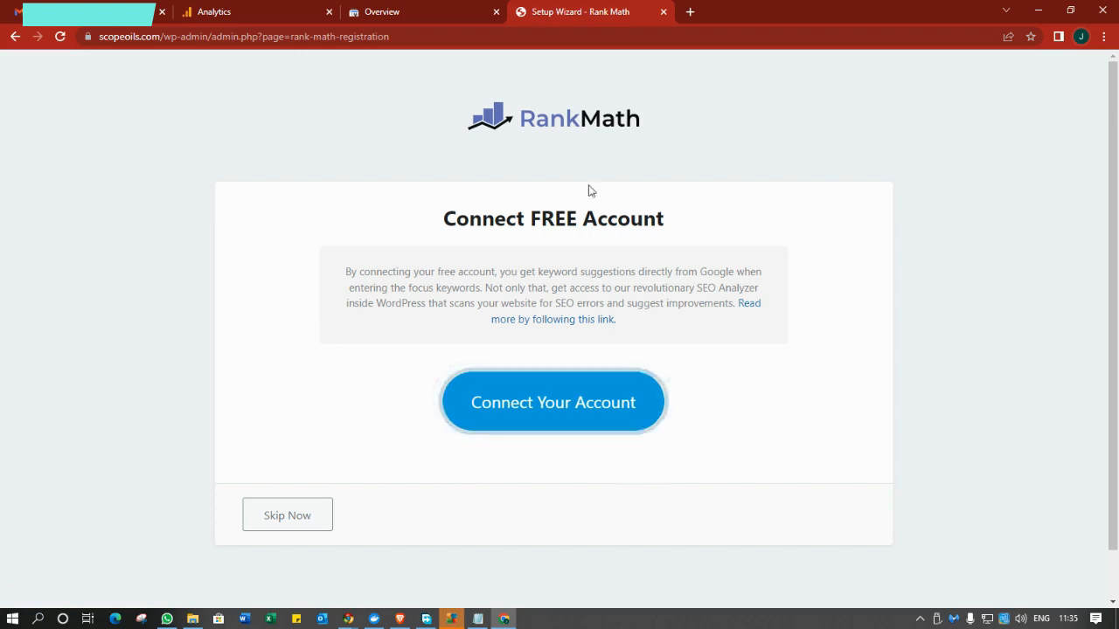
Connect a free Rank Math account through Google sign-in and activate the Free Plan.
{"action": "left_click", "coordinate": [547, 404]}
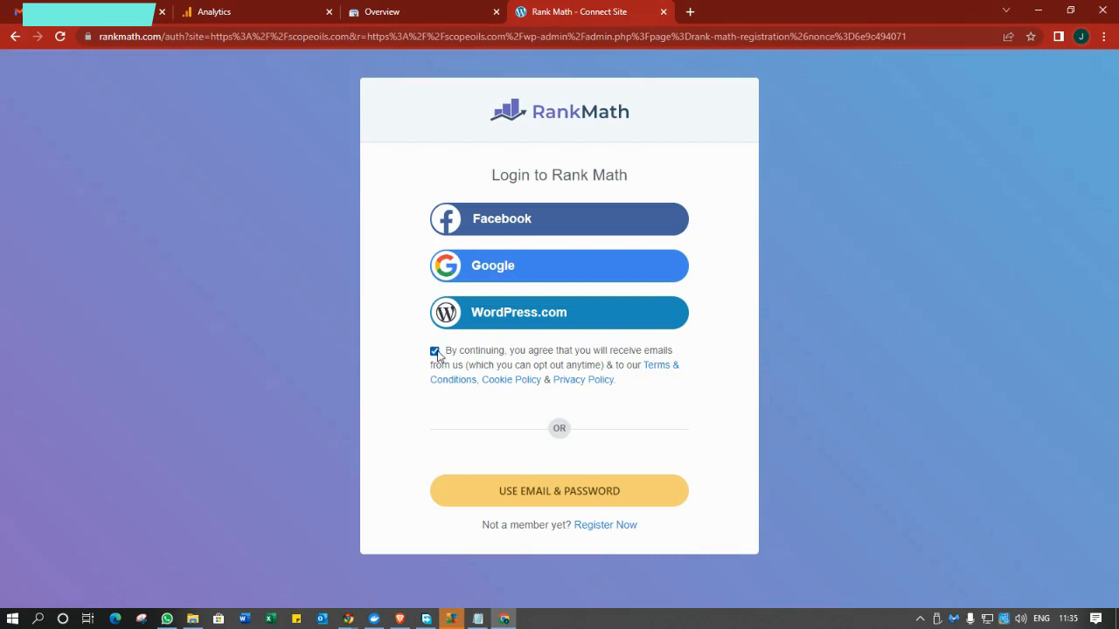
{"action": "left_click", "coordinate": [498, 274]}
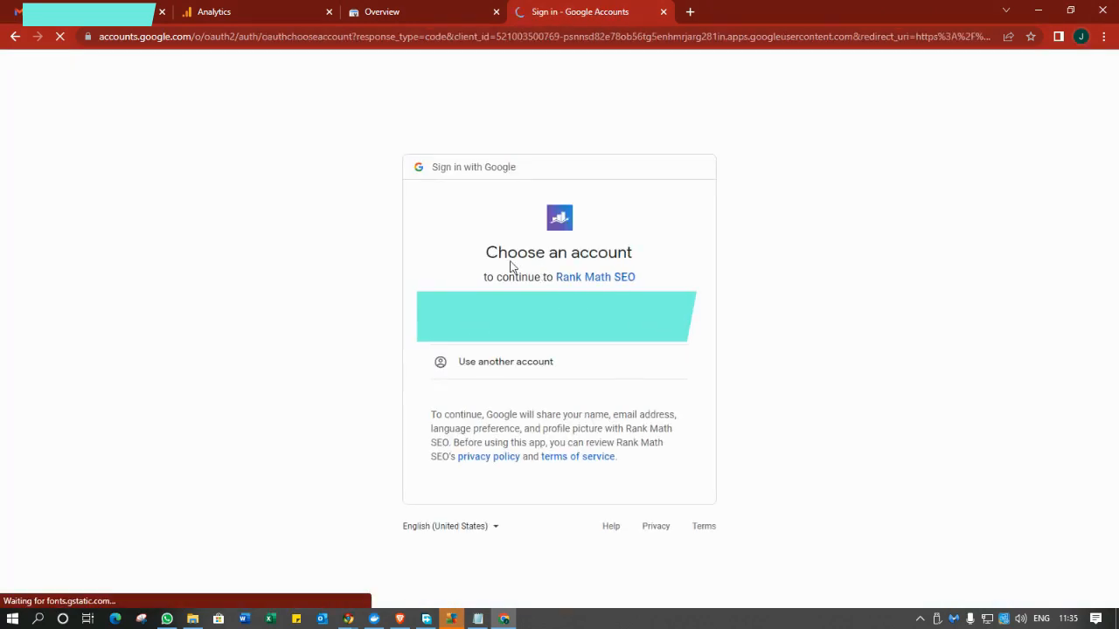
{"action": "left_click", "coordinate": [489, 317]}
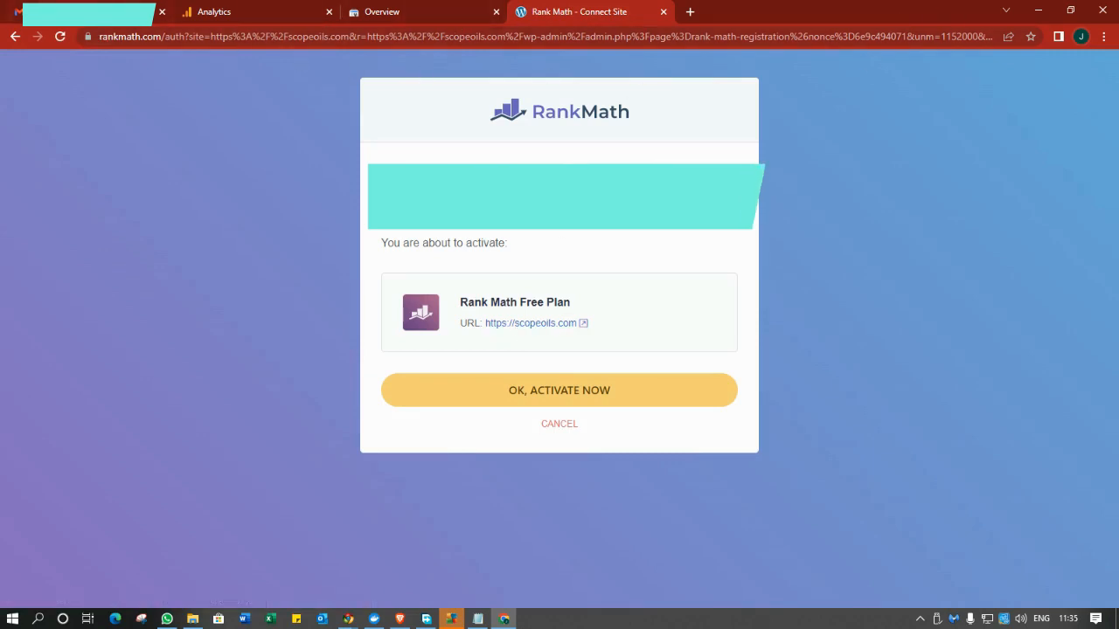
{"action": "left_click", "coordinate": [594, 399]}
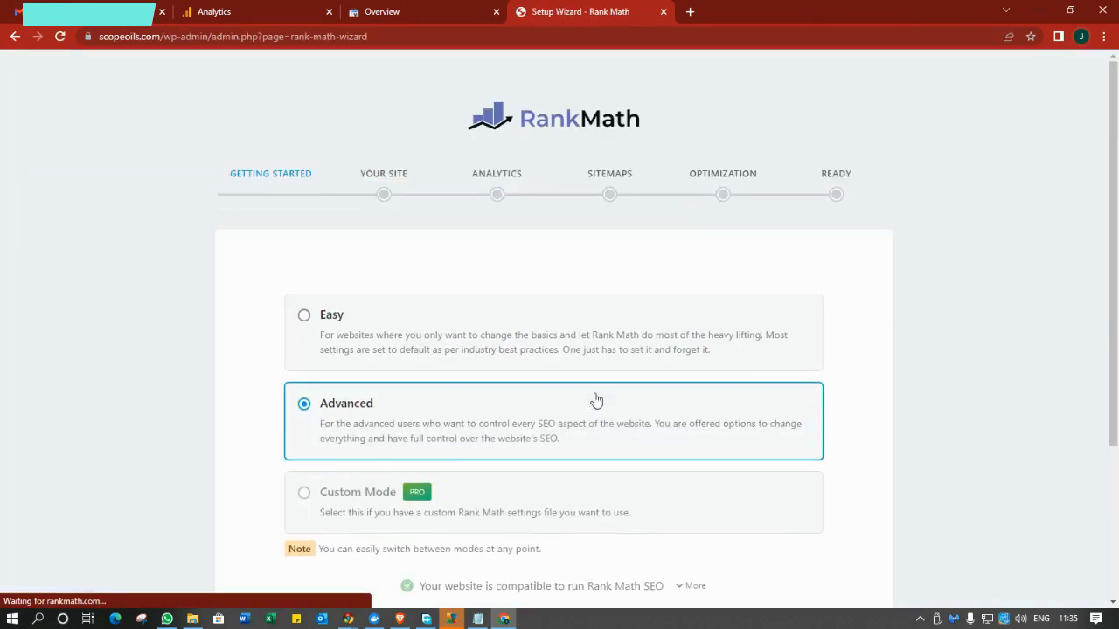
Choose Easy setup mode and start the Rank Math setup wizard.
{"action": "scroll", "coordinate": [577, 361], "scroll_direction": "down", "scroll_amount": 1}
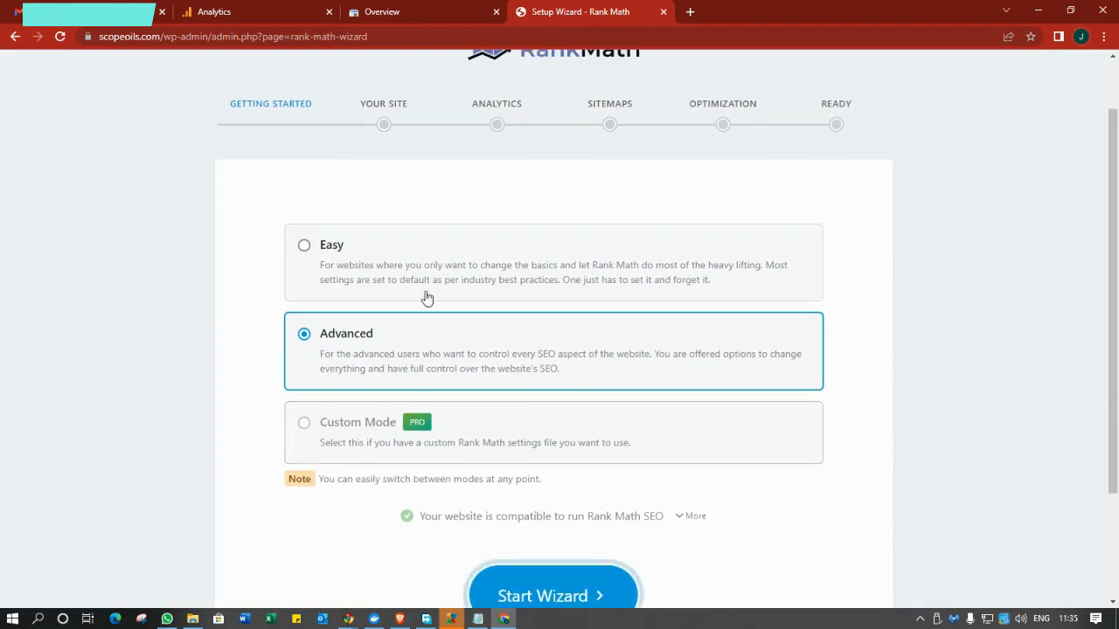
{"action": "scroll", "coordinate": [643, 297], "scroll_direction": "up", "scroll_amount": 1}
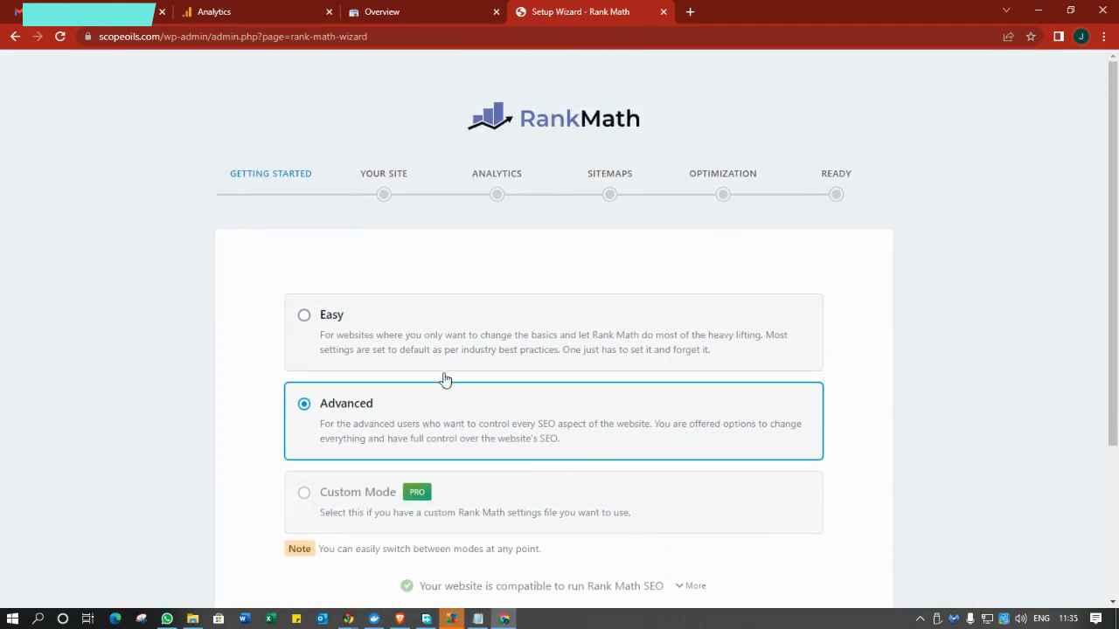
{"action": "left_click", "coordinate": [452, 342]}
{"action": "scroll", "coordinate": [452, 337], "scroll_direction": "down", "scroll_amount": 3}
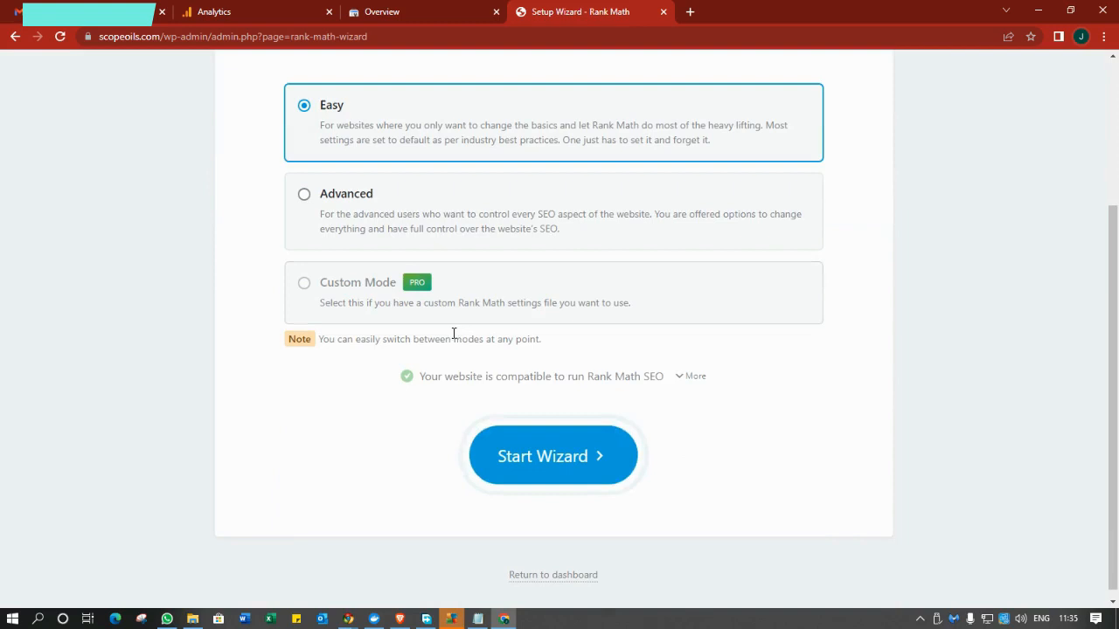
{"action": "left_click", "coordinate": [573, 449]}
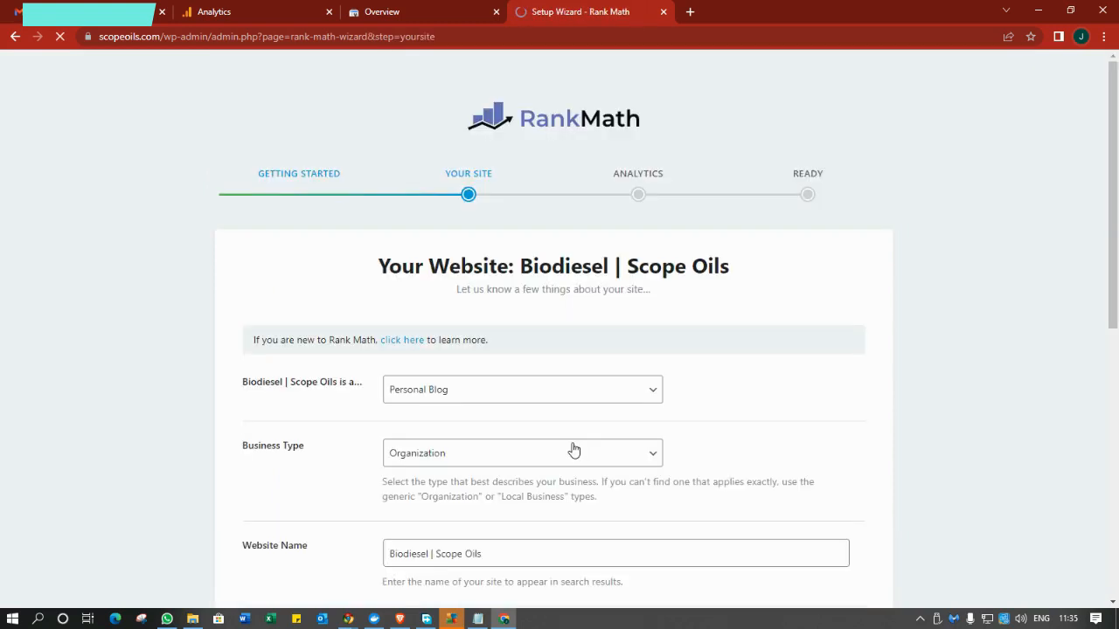
Review the Personal Blog type, Biodiesel | Scope Oils name and logo, then save the Your Site step.
{"action": "scroll", "coordinate": [492, 213], "scroll_direction": "down", "scroll_amount": 2}
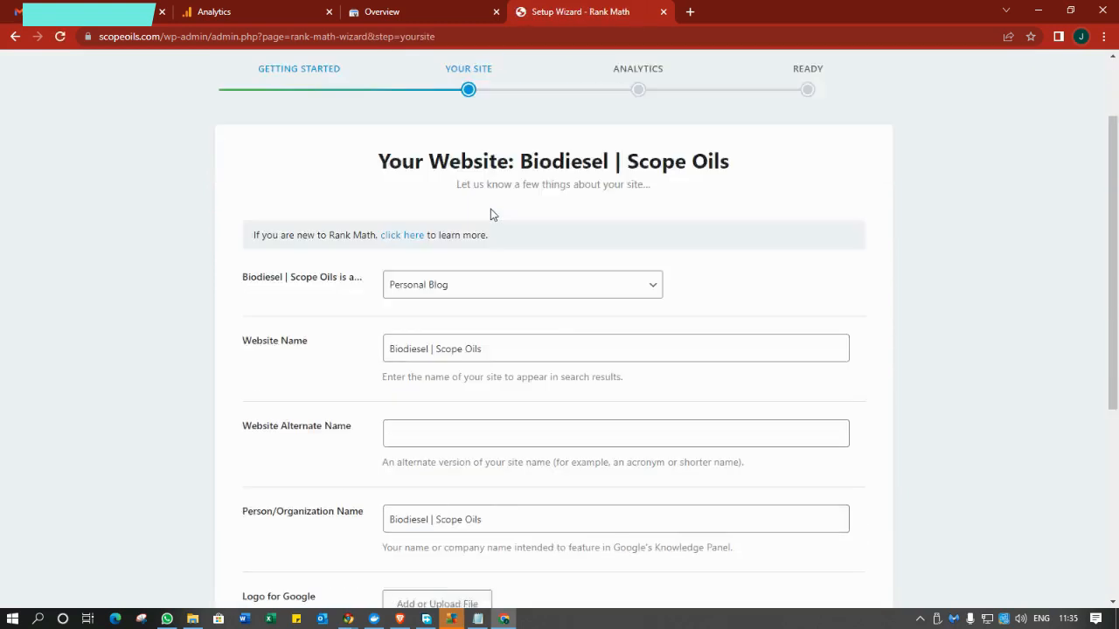
{"action": "scroll", "coordinate": [492, 215], "scroll_direction": "up", "scroll_amount": 2}
{"action": "scroll", "coordinate": [492, 215], "scroll_direction": "down", "scroll_amount": 1}
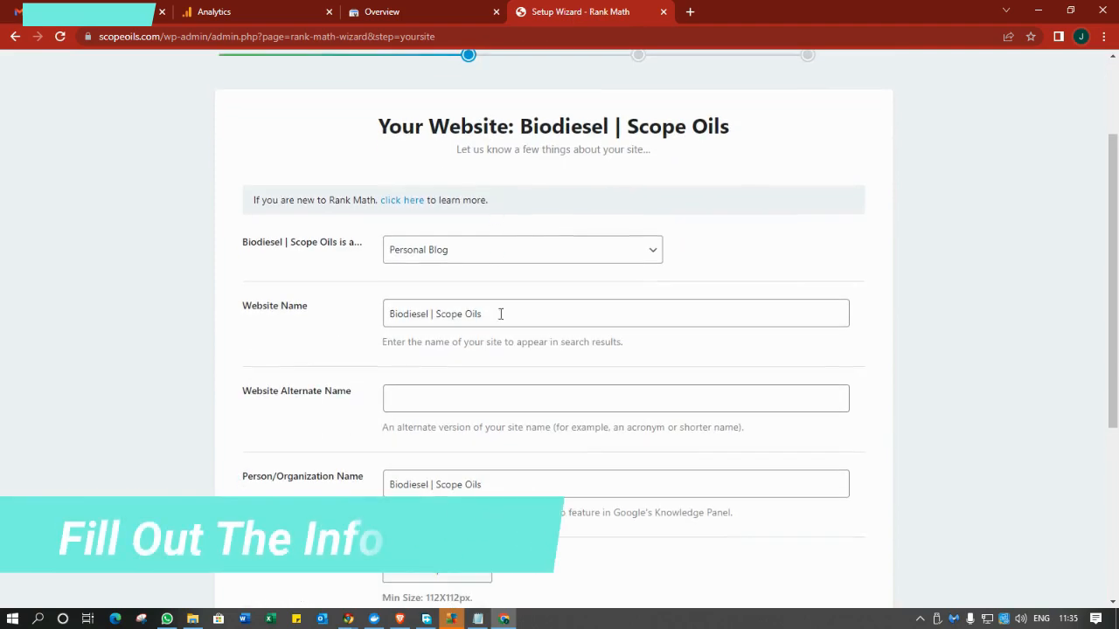
{"action": "left_click", "coordinate": [516, 261]}
{"action": "scroll", "coordinate": [786, 437], "scroll_direction": "down", "scroll_amount": 6}
{"action": "left_click", "coordinate": [810, 502]}
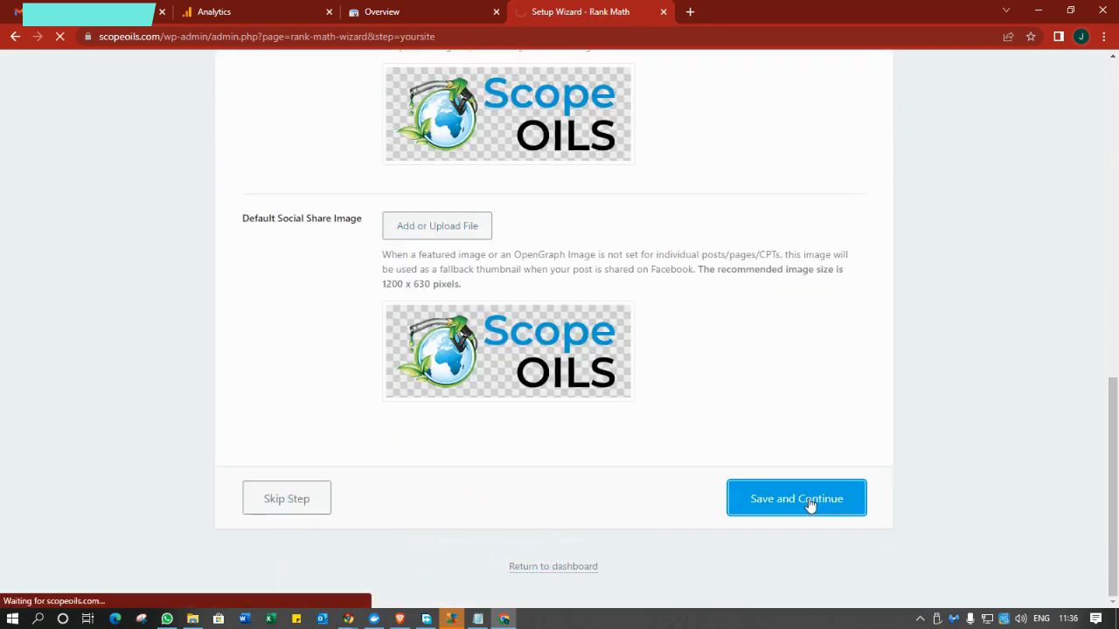
{"action": "scroll", "coordinate": [678, 116], "scroll_direction": "down", "scroll_amount": 3}
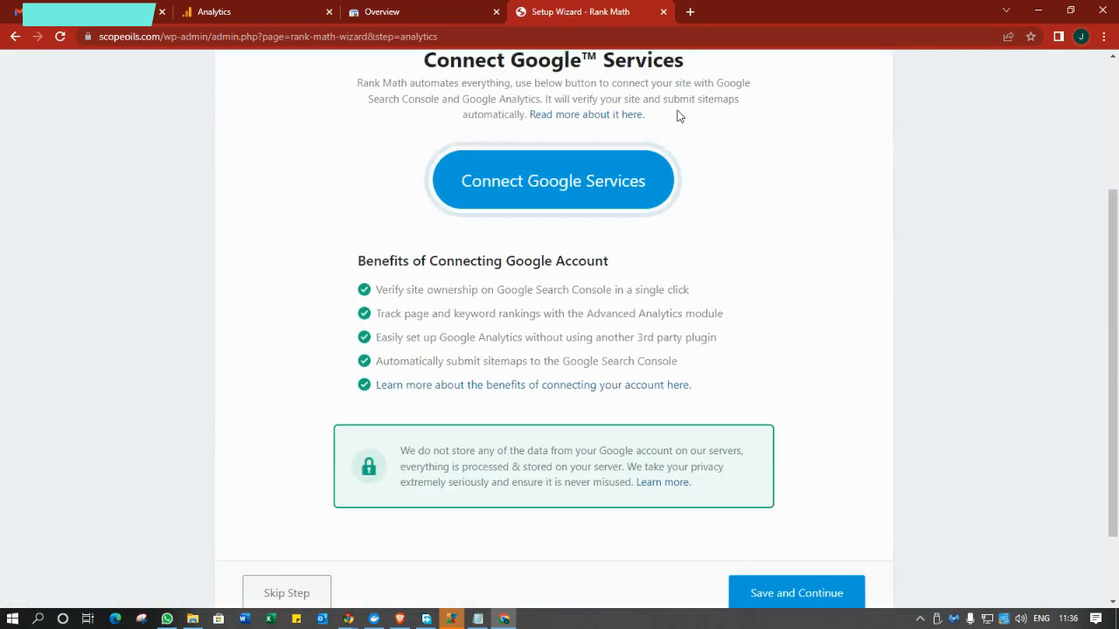
Link the Google account to Rank Math, granting all four Analytics and Search Console permissions.
{"action": "scroll", "coordinate": [678, 115], "scroll_direction": "up", "scroll_amount": 2}
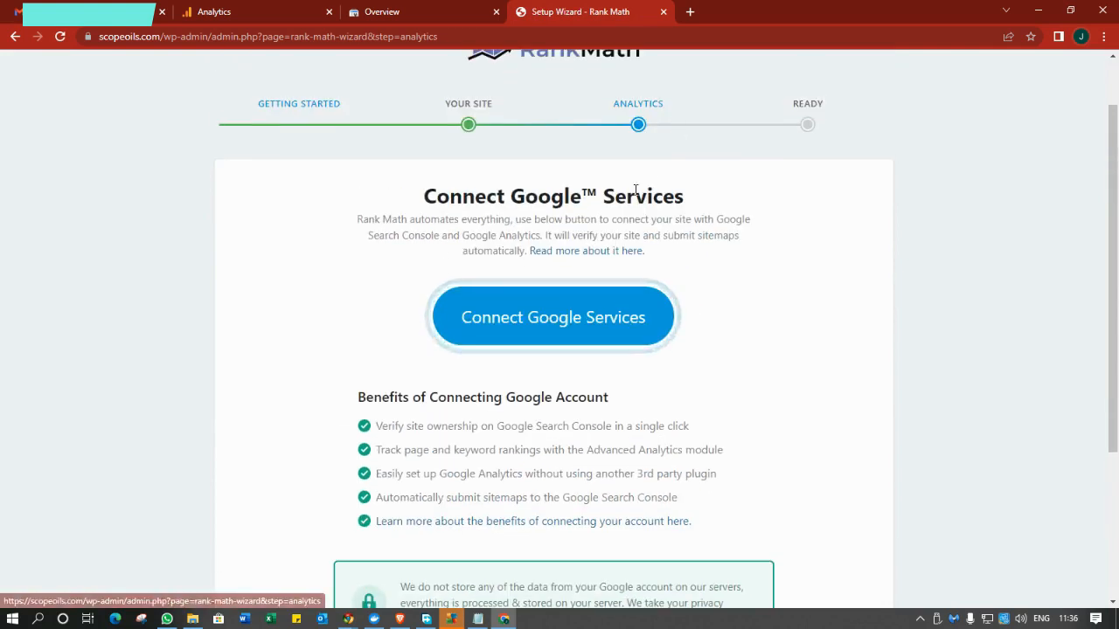
{"action": "left_click", "coordinate": [557, 302]}
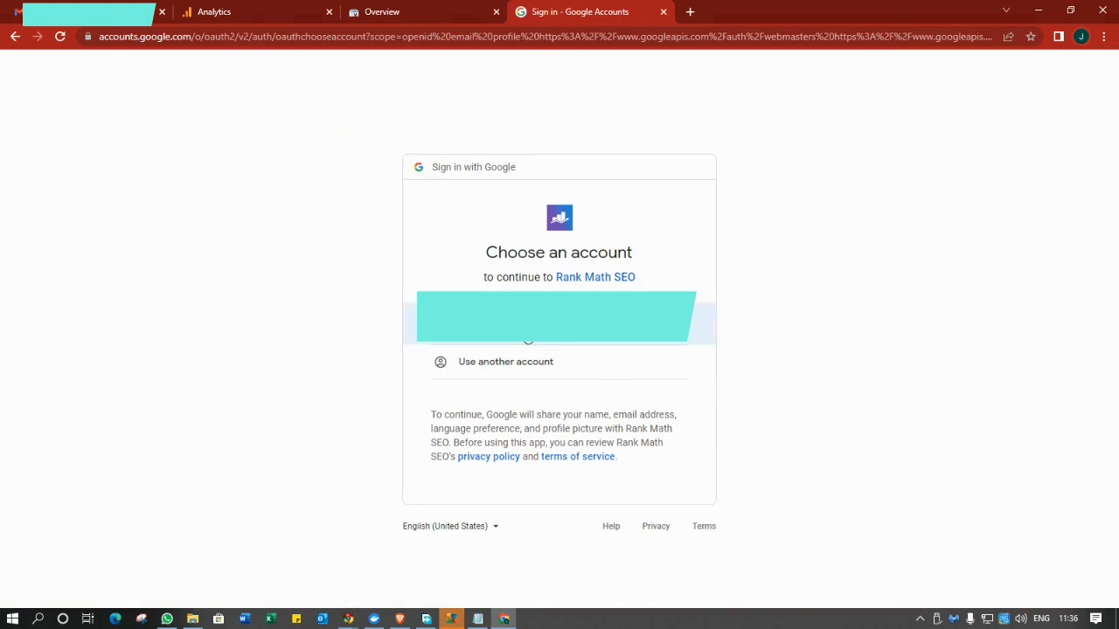
{"action": "left_click", "coordinate": [528, 339]}
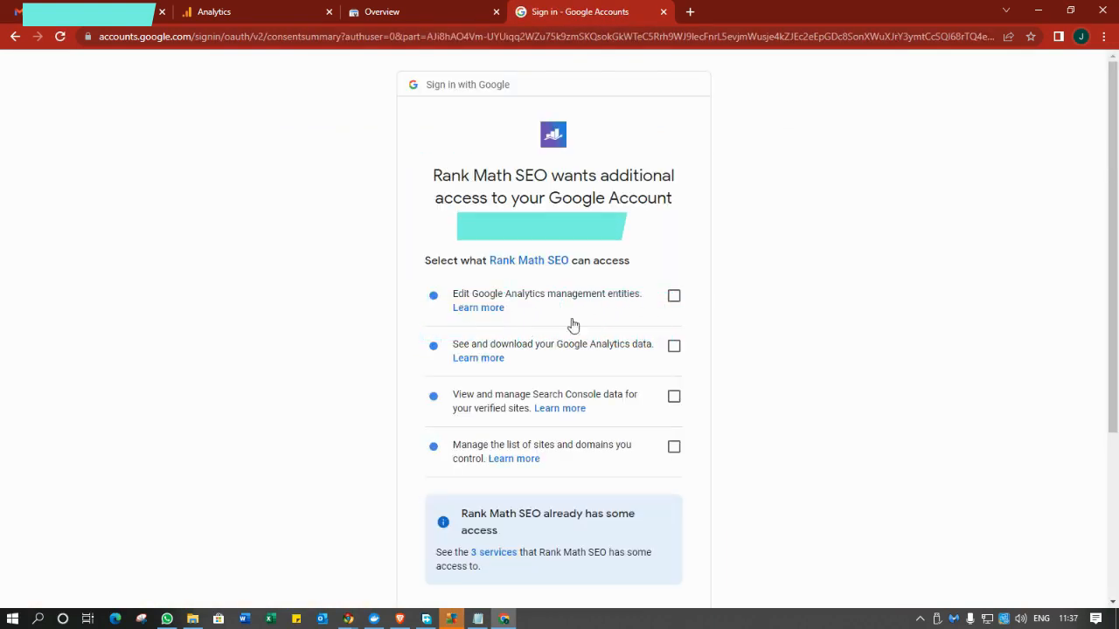
{"action": "left_click", "coordinate": [673, 296]}
{"action": "left_click", "coordinate": [673, 346]}
{"action": "left_click", "coordinate": [672, 399]}
{"action": "left_click", "coordinate": [673, 447]}
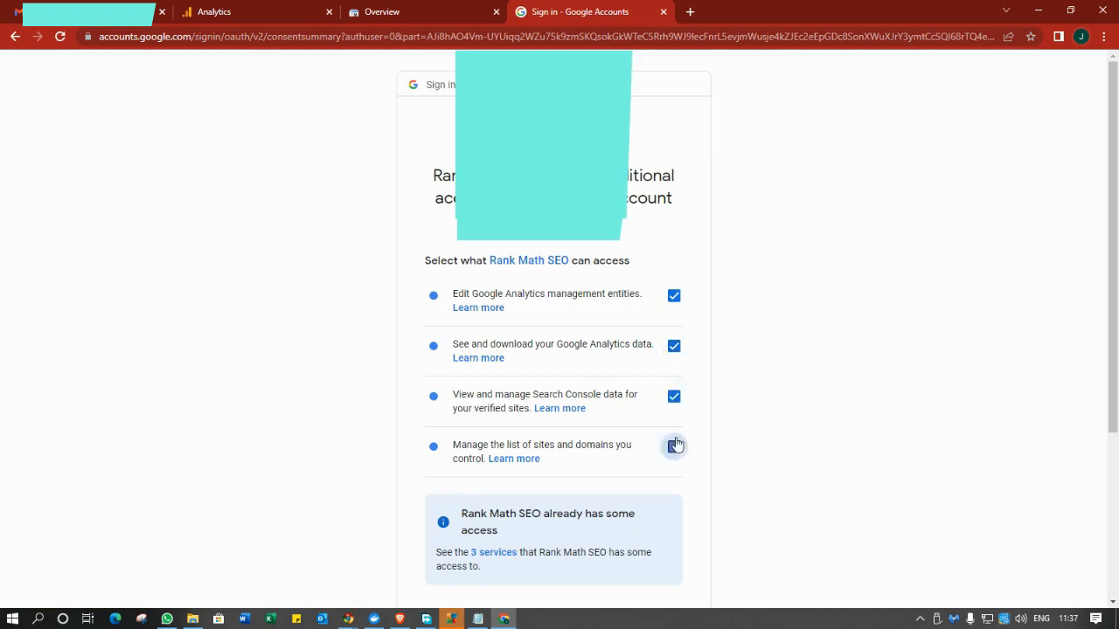
{"action": "scroll", "coordinate": [674, 441], "scroll_direction": "down", "scroll_amount": 3}
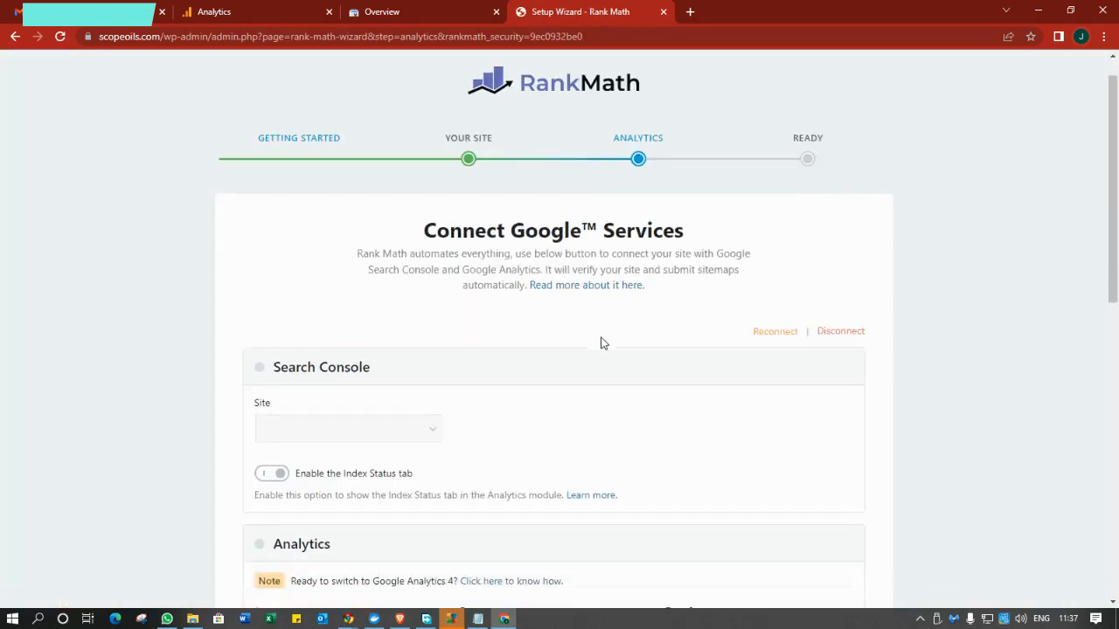
Confirm Search Console is linked to the scopeoils.com site.
{"action": "scroll", "coordinate": [602, 339], "scroll_direction": "down", "scroll_amount": 4}
{"action": "left_click", "coordinate": [601, 338]}
{"action": "scroll", "coordinate": [602, 338], "scroll_direction": "up", "scroll_amount": 1}
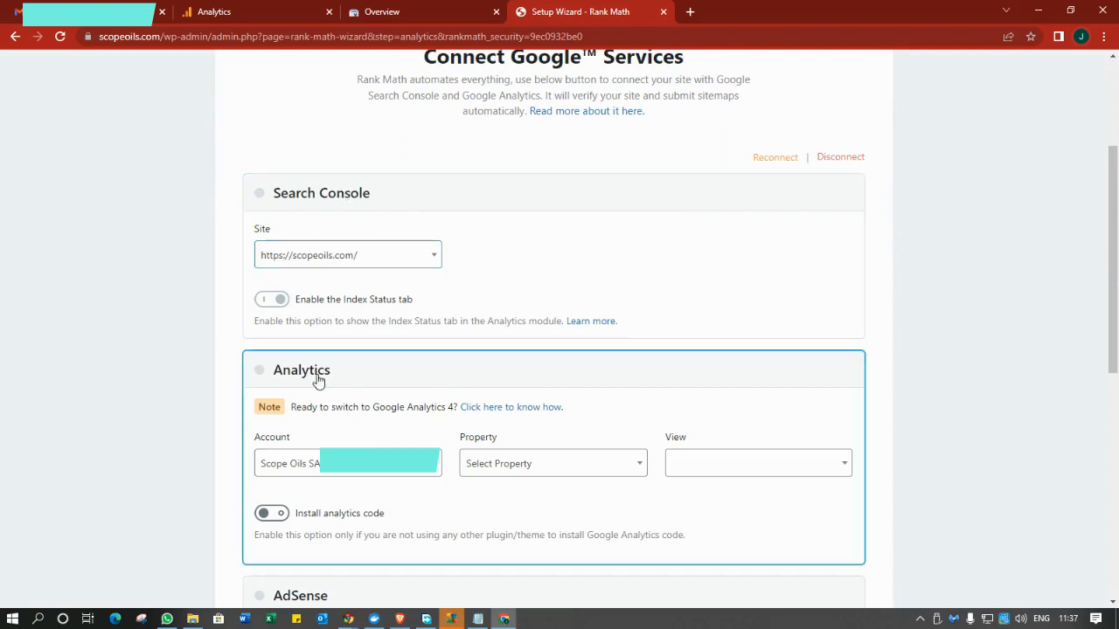
{"action": "left_click", "coordinate": [403, 263]}
{"action": "left_click", "coordinate": [403, 265]}
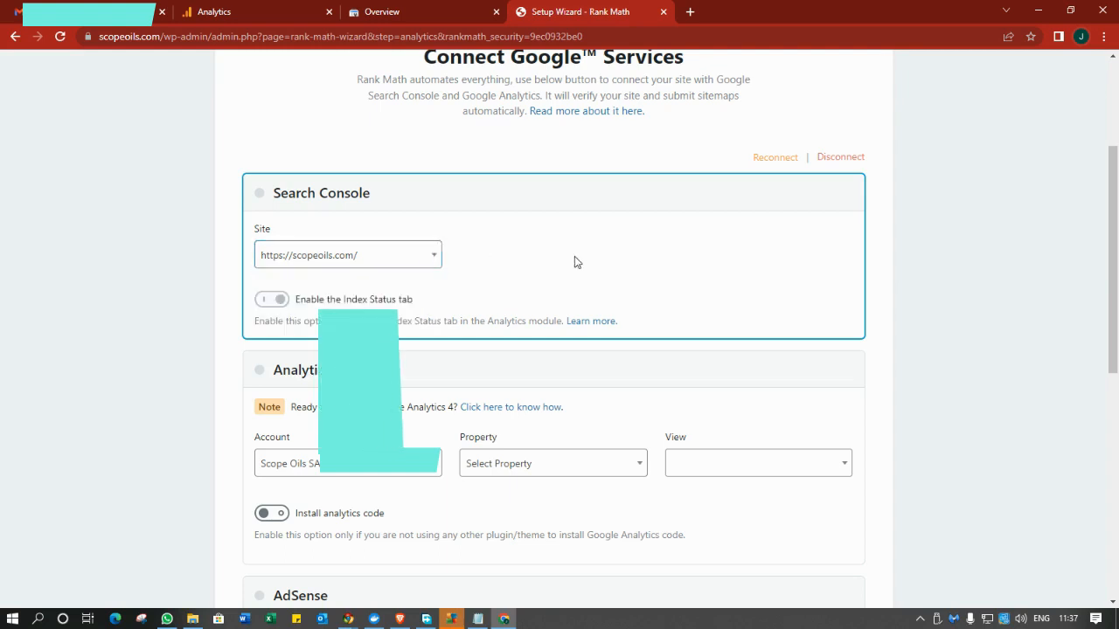
Choose the Scope Oils Website Analytics property and save the Analytics step.
{"action": "scroll", "coordinate": [574, 257], "scroll_direction": "down", "scroll_amount": 2}
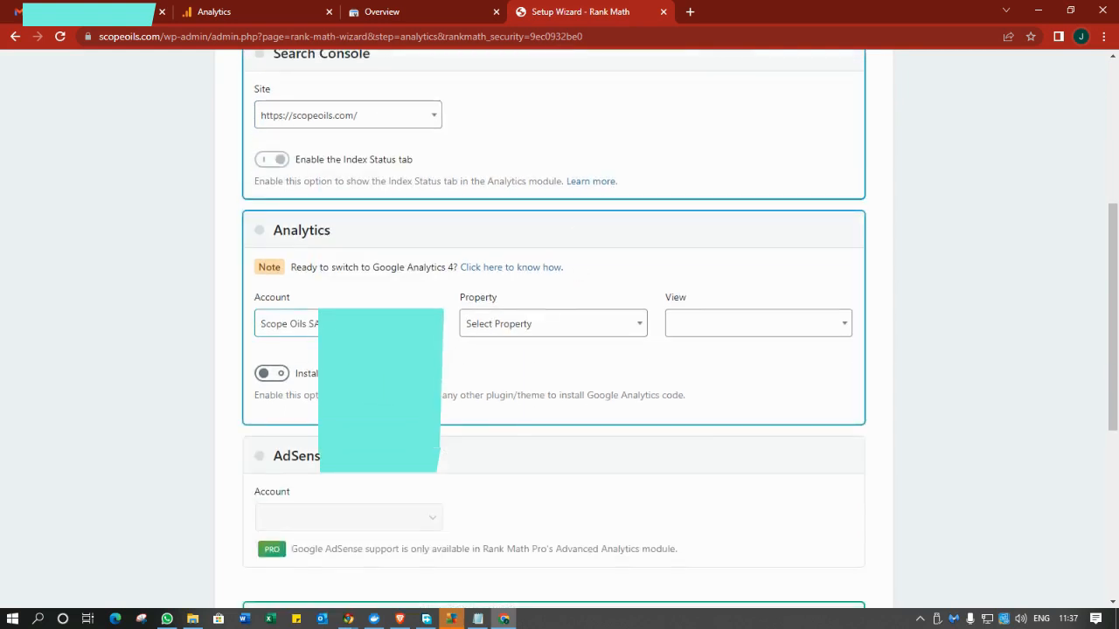
{"action": "left_click", "coordinate": [483, 331]}
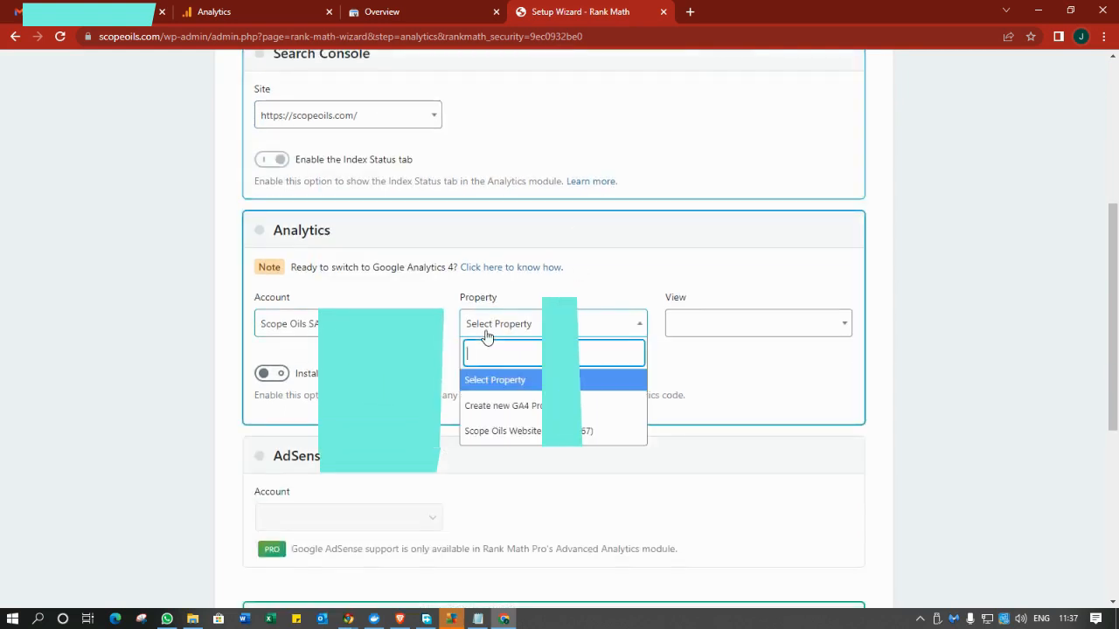
{"action": "left_click", "coordinate": [519, 433]}
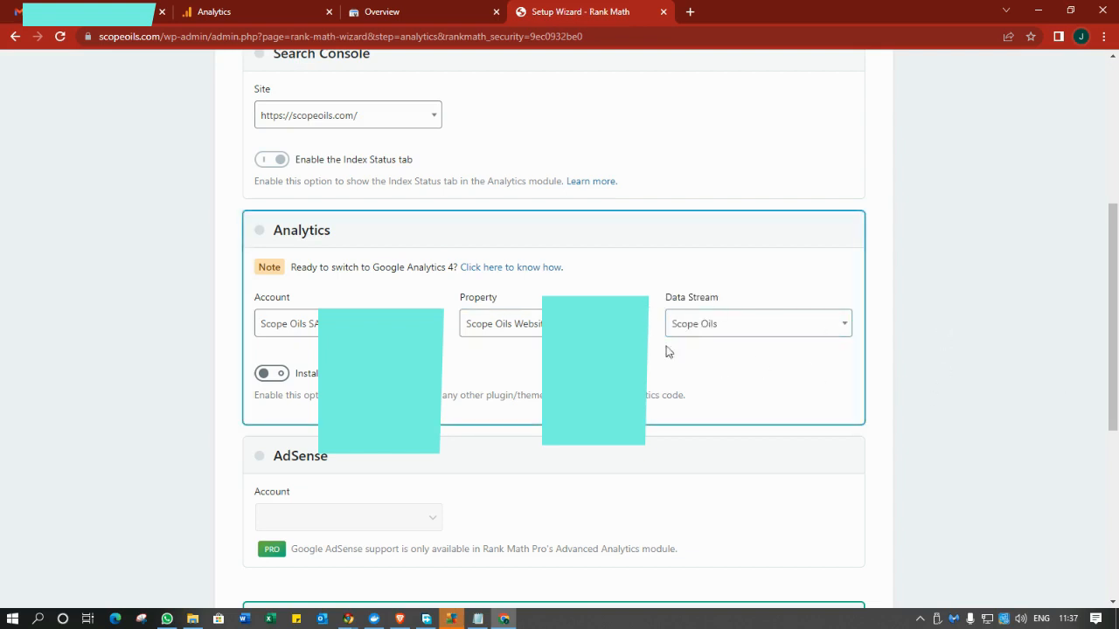
{"action": "scroll", "coordinate": [1018, 341], "scroll_direction": "down", "scroll_amount": 2}
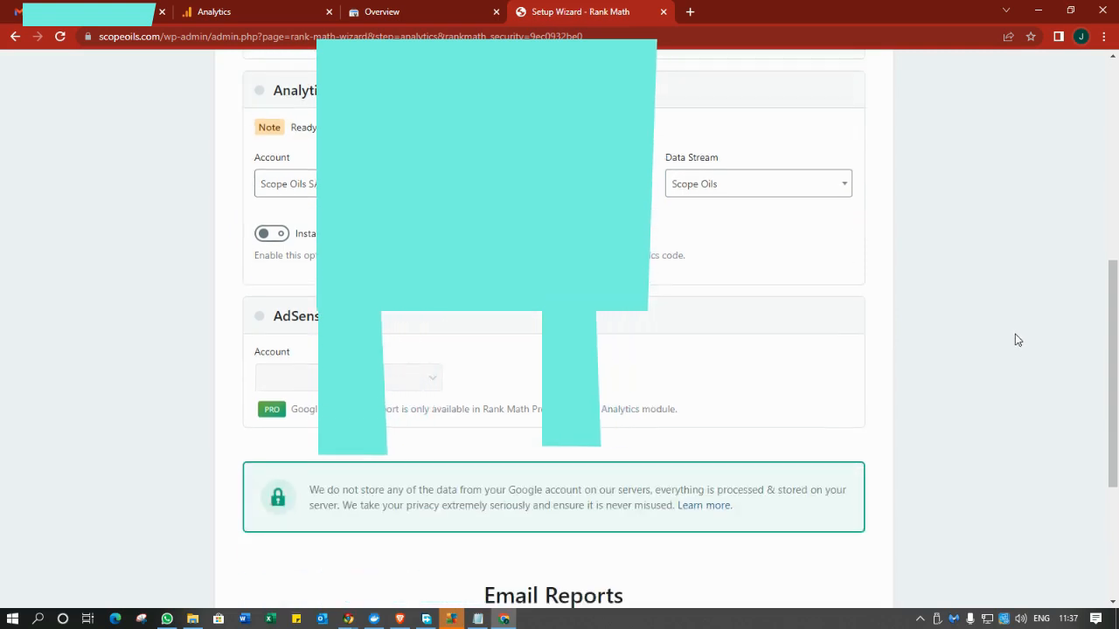
{"action": "scroll", "coordinate": [1017, 339], "scroll_direction": "down", "scroll_amount": 2}
{"action": "scroll", "coordinate": [935, 437], "scroll_direction": "down", "scroll_amount": 2}
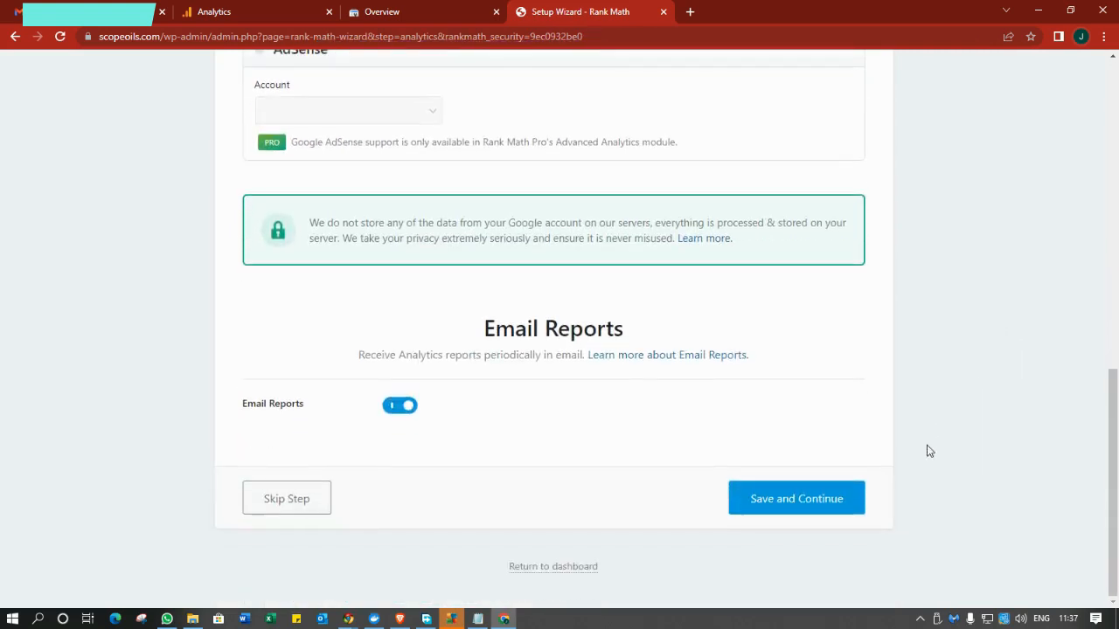
{"action": "left_click", "coordinate": [857, 498]}
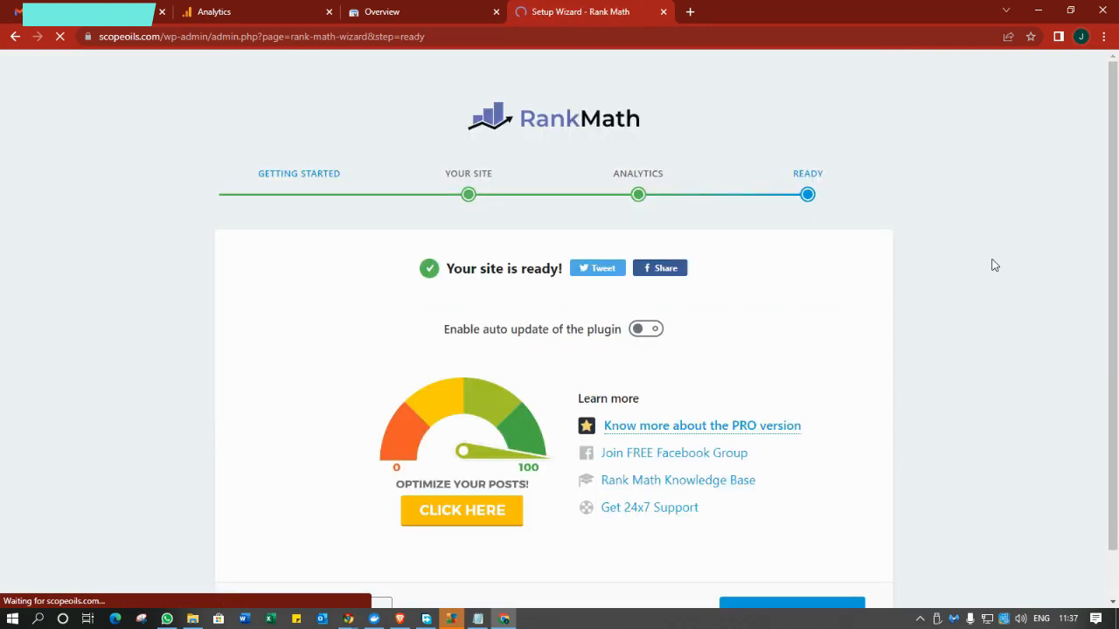
Exit the finished wizard and review Local SEO: Organization, Recycling Center, open 09:00-17:00 daily.
{"action": "scroll", "coordinate": [971, 247], "scroll_direction": "down", "scroll_amount": 1}
{"action": "left_click", "coordinate": [805, 566]}
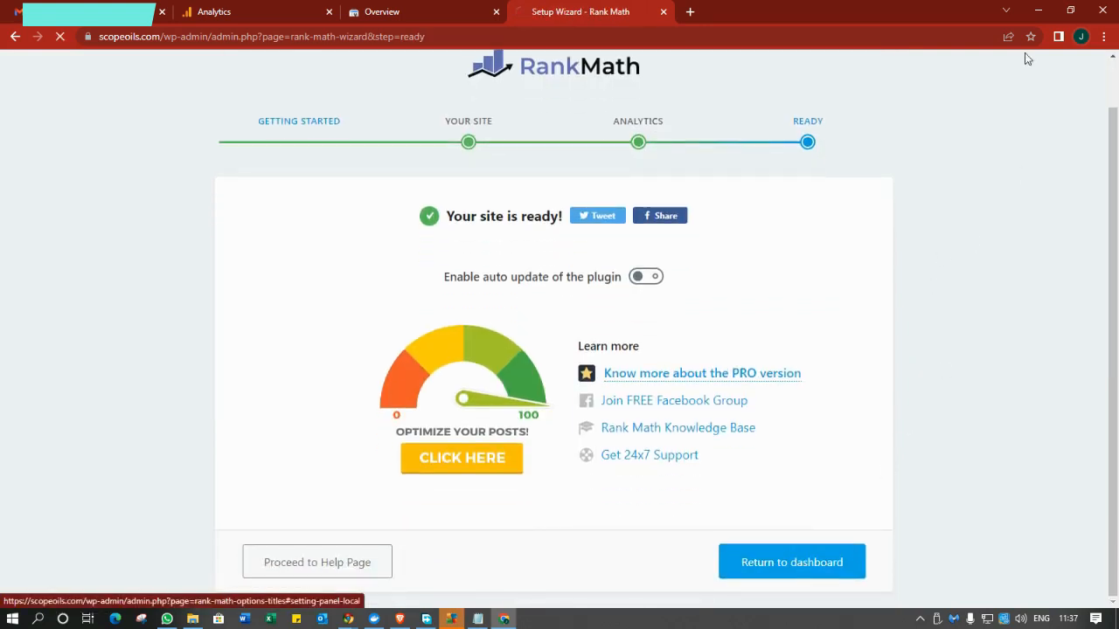
{"action": "scroll", "coordinate": [1010, 212], "scroll_direction": "down", "scroll_amount": 9}
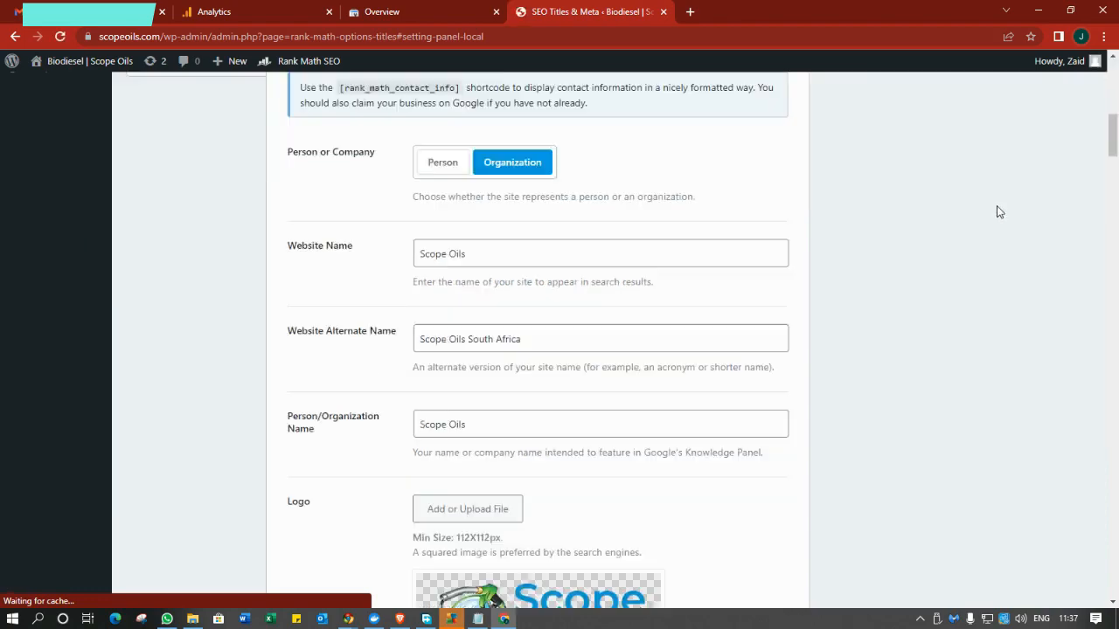
{"action": "scroll", "coordinate": [585, 380], "scroll_direction": "up", "scroll_amount": 3}
{"action": "scroll", "coordinate": [586, 380], "scroll_direction": "up", "scroll_amount": 5}
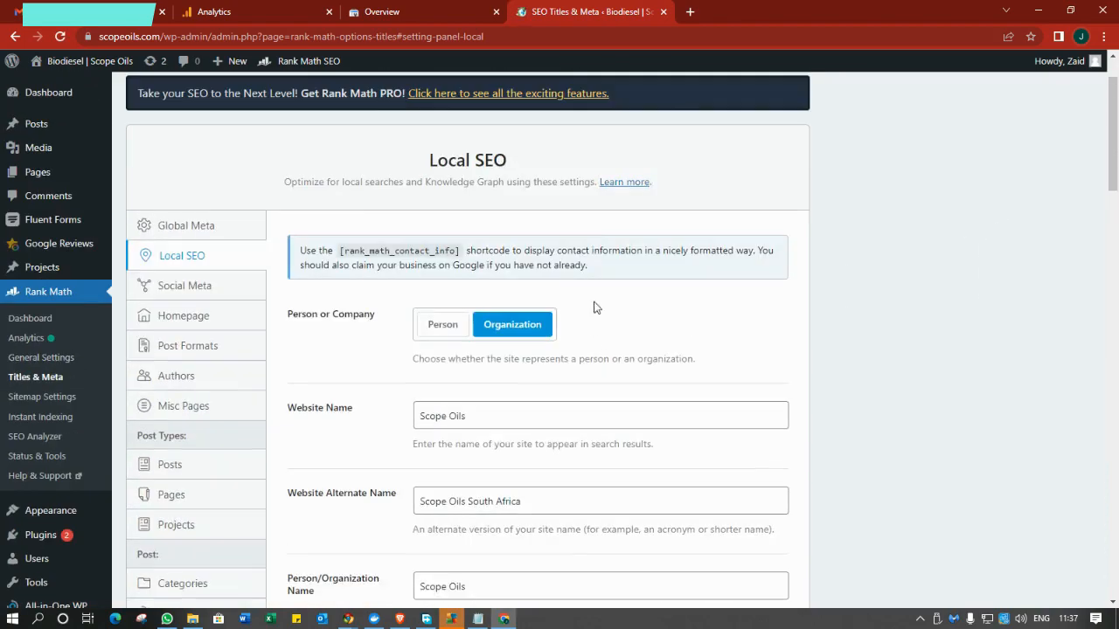
{"action": "scroll", "coordinate": [596, 262], "scroll_direction": "down", "scroll_amount": 2}
{"action": "scroll", "coordinate": [509, 441], "scroll_direction": "down", "scroll_amount": 2}
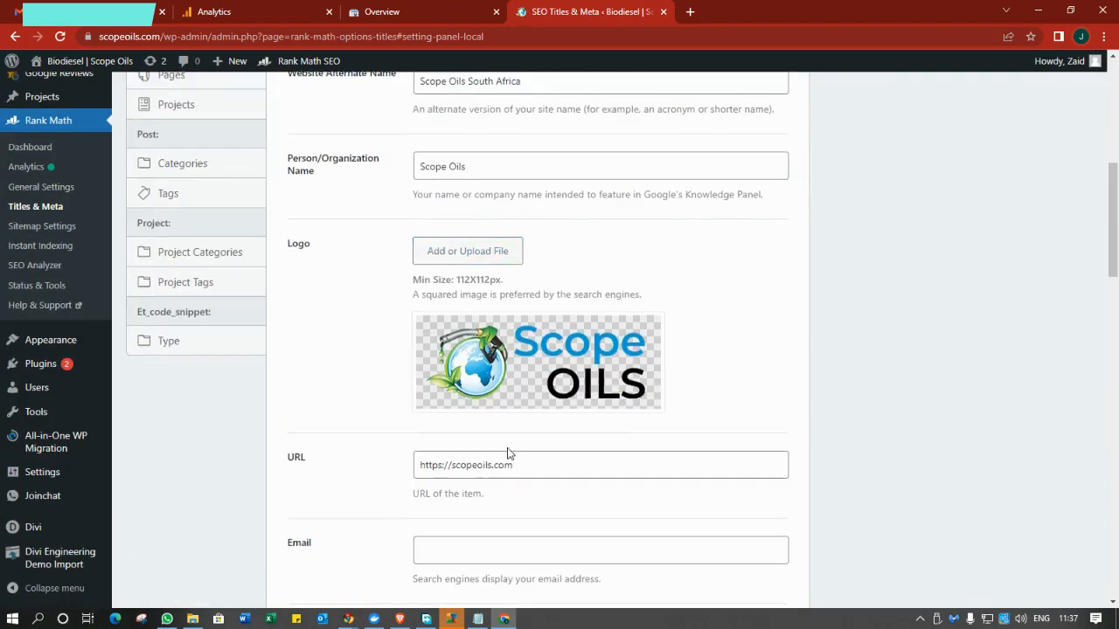
{"action": "scroll", "coordinate": [507, 455], "scroll_direction": "down", "scroll_amount": 4}
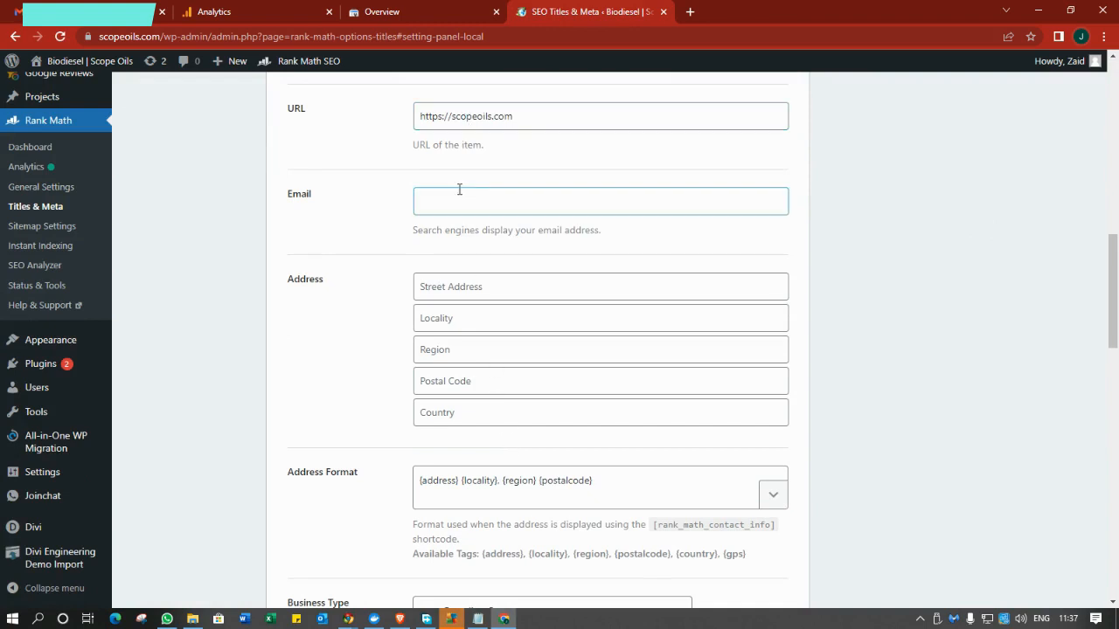
{"action": "scroll", "coordinate": [460, 312], "scroll_direction": "down", "scroll_amount": 3}
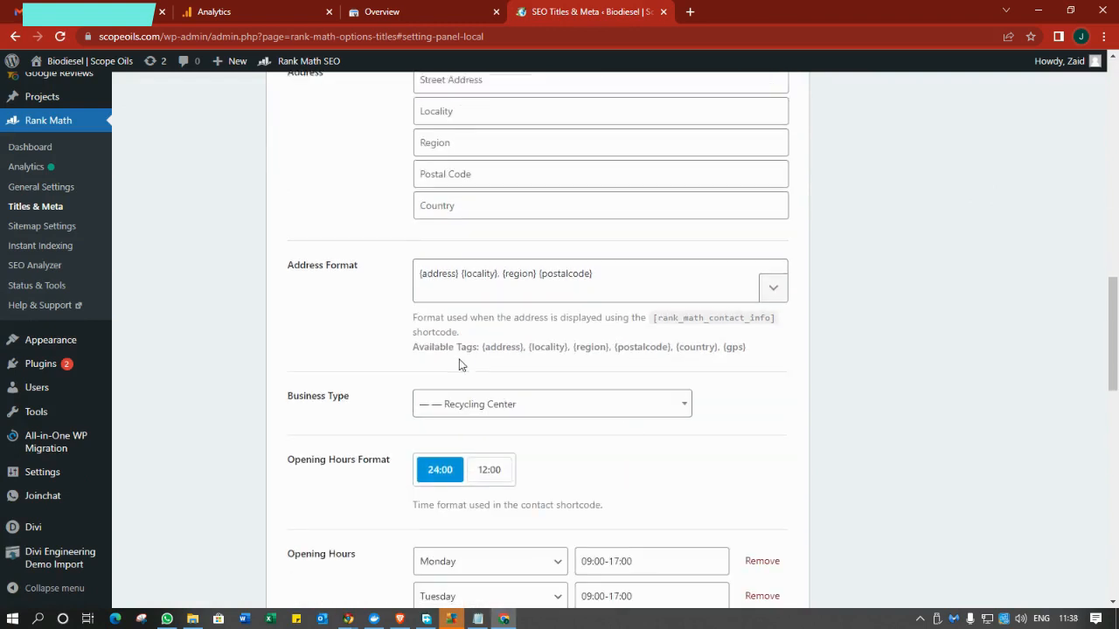
{"action": "scroll", "coordinate": [461, 365], "scroll_direction": "down", "scroll_amount": 2}
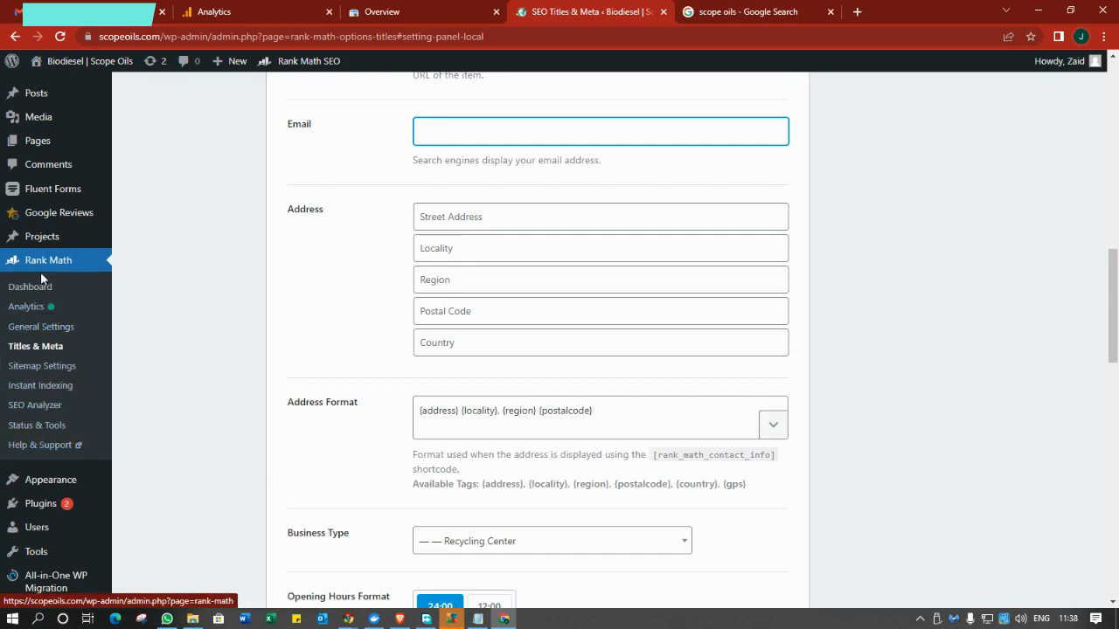
Select sitemap_index.xml in Rank Math's Sitemap Settings address, then switch to Search Console.
{"action": "left_click", "coordinate": [63, 374]}
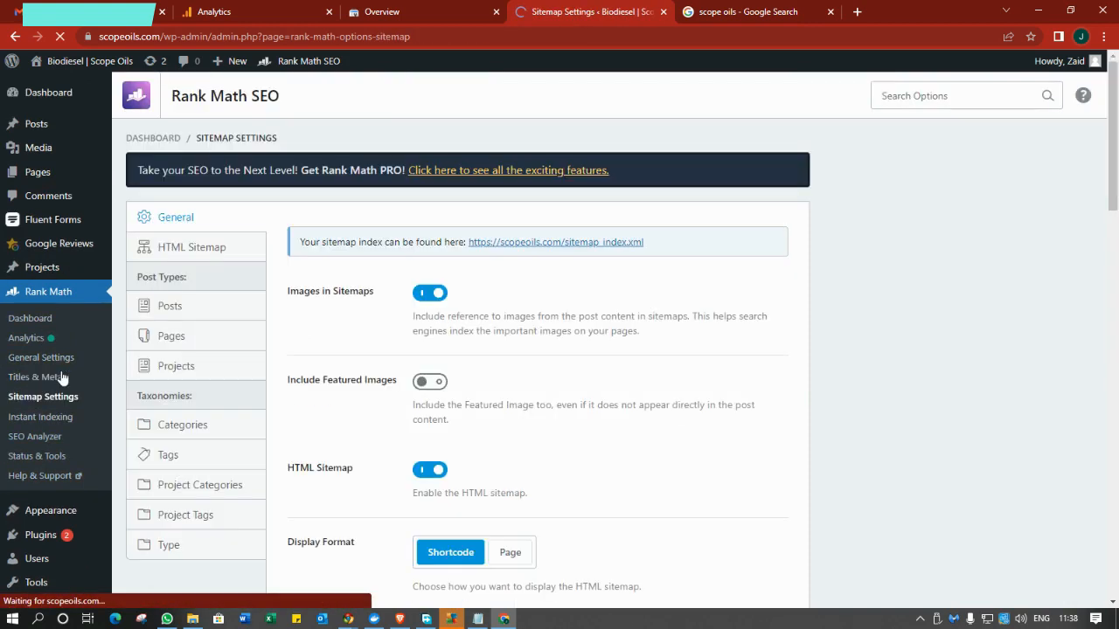
{"action": "scroll", "coordinate": [186, 391], "scroll_direction": "down", "scroll_amount": 1}
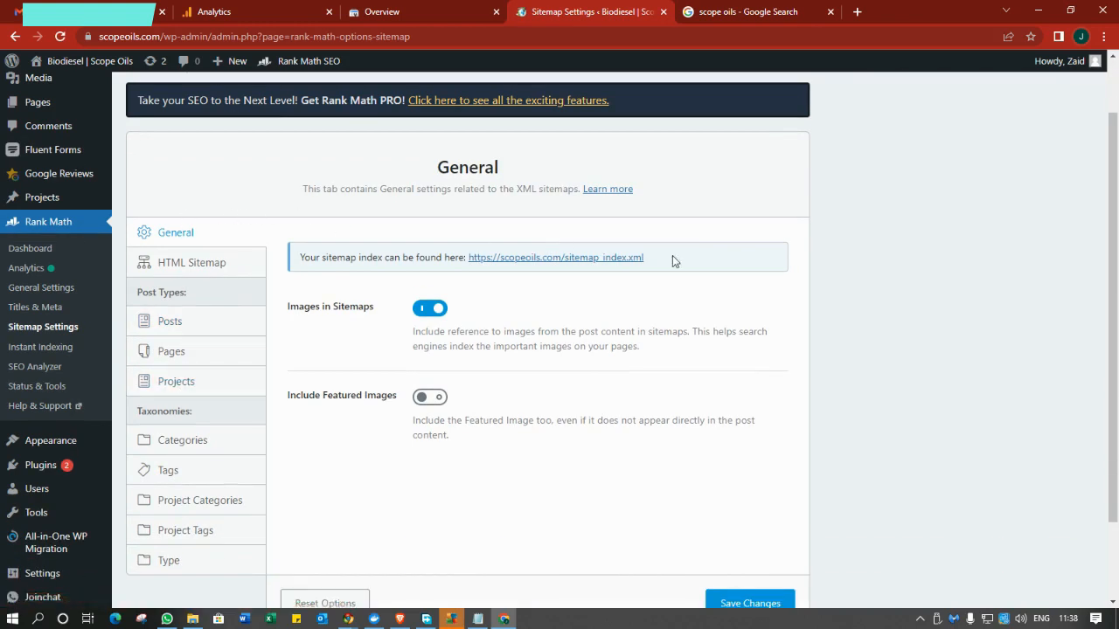
{"action": "left_click_drag", "start_coordinate": [653, 262], "coordinate": [568, 270]}
{"action": "key", "text": "ctrl+c"}
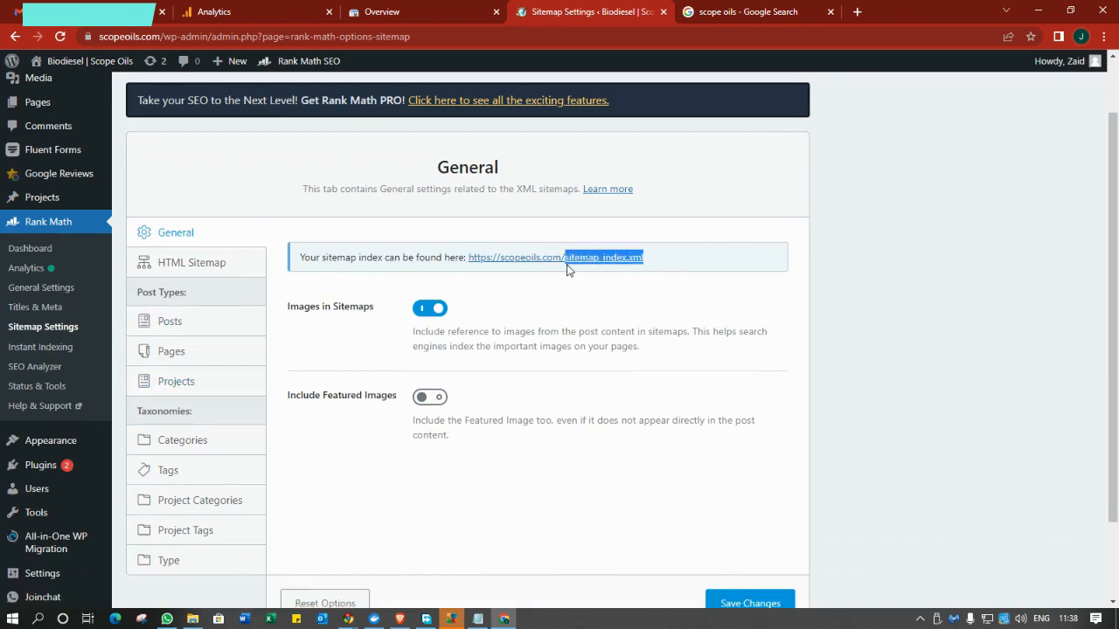
{"action": "left_click", "coordinate": [419, 14]}
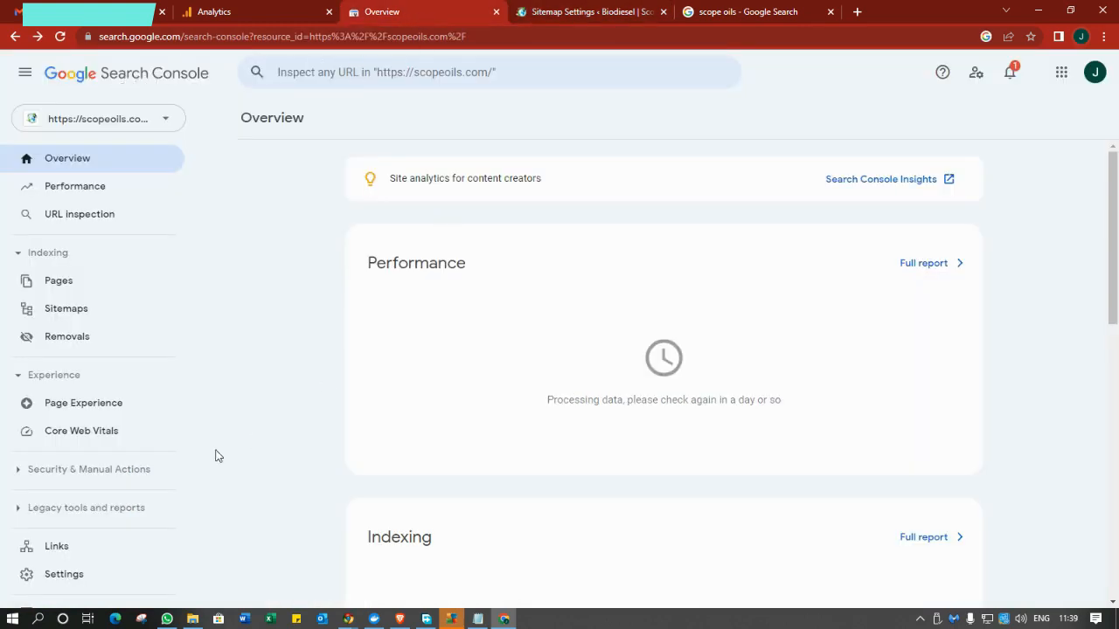
Submit sitemap_index.xml in the Sitemaps report and go back to the Overview.
{"action": "left_click", "coordinate": [77, 310]}
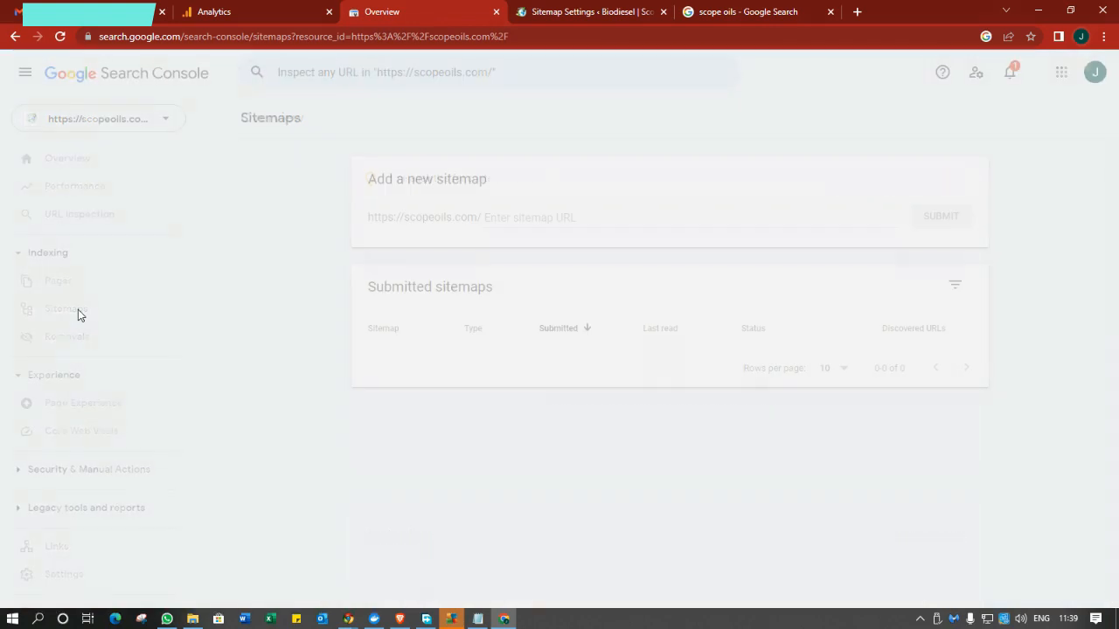
{"action": "key", "text": "ctrl+v"}
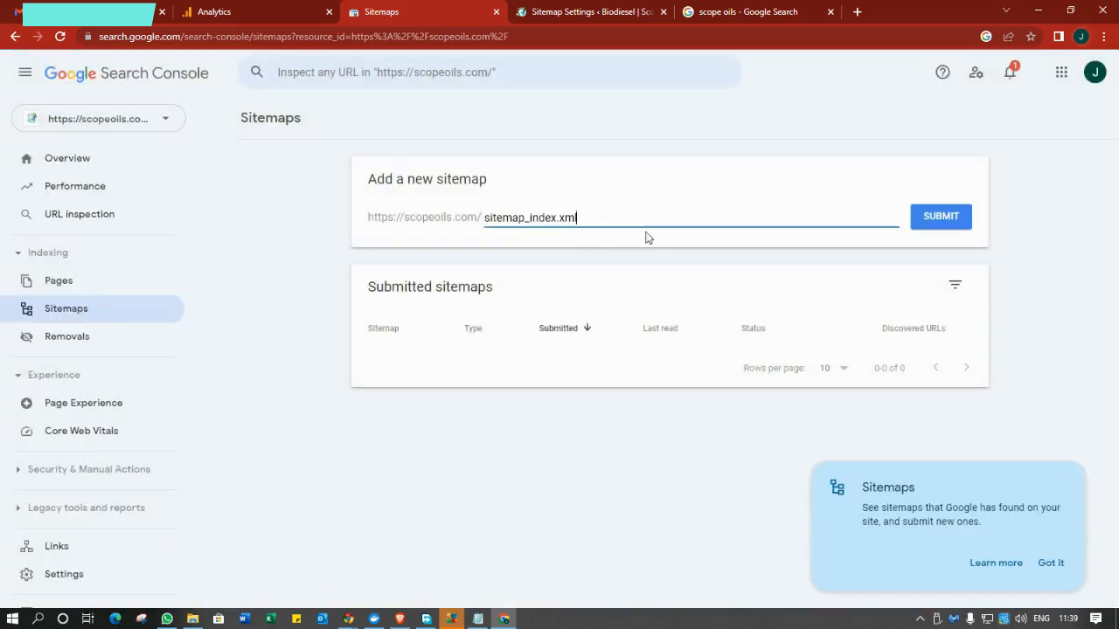
{"action": "left_click", "coordinate": [955, 218]}
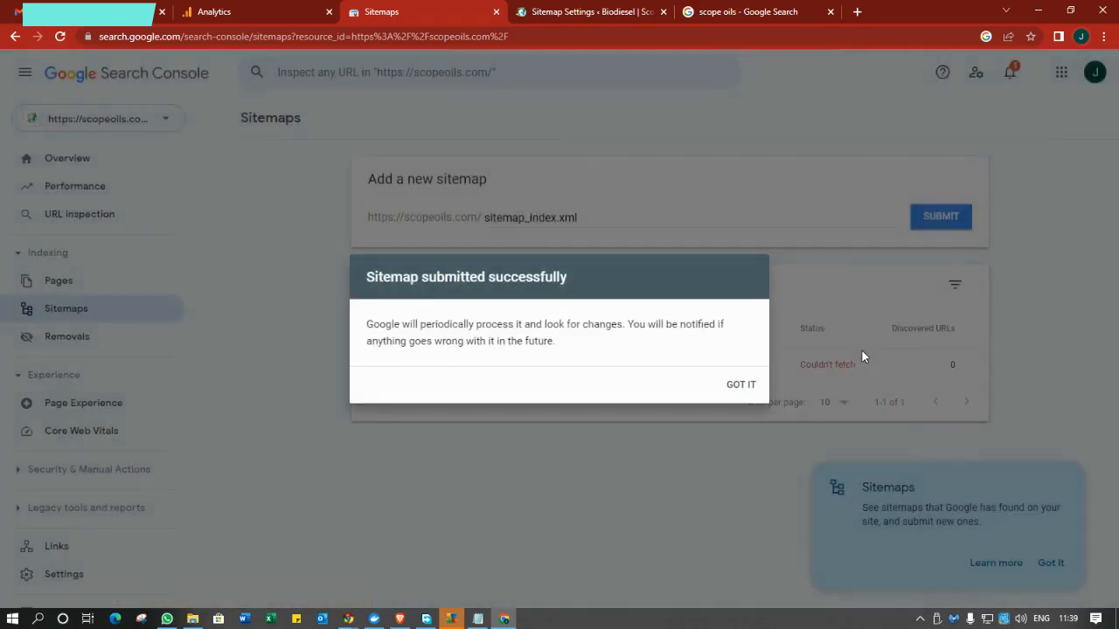
{"action": "left_click", "coordinate": [735, 387]}
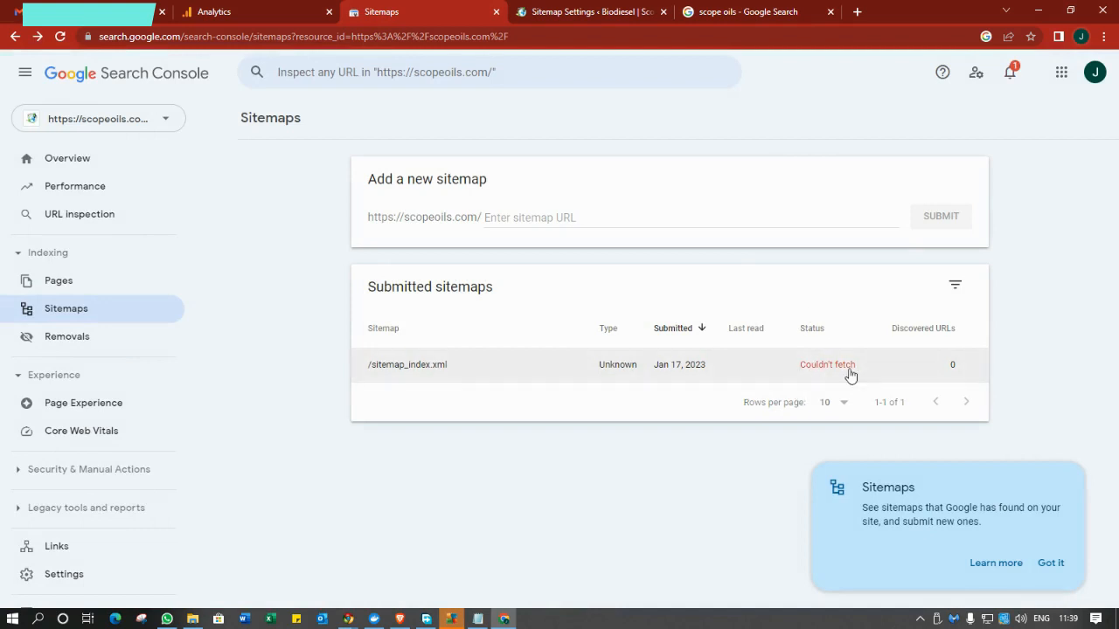
{"action": "left_click", "coordinate": [104, 165]}
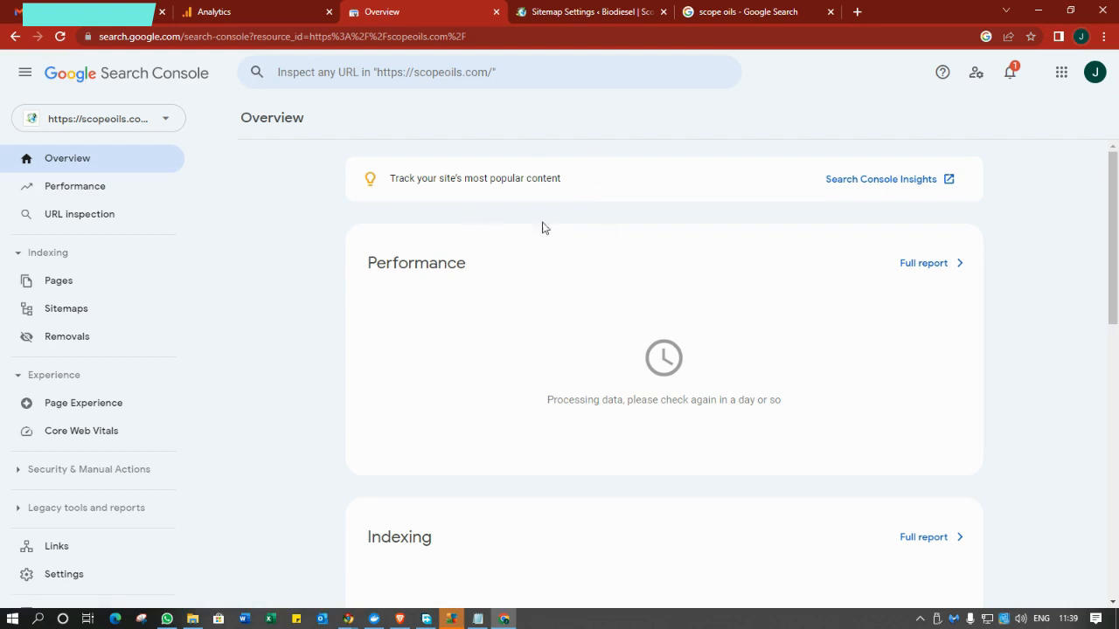
Check the Rank Math analytics widget on the main WordPress dashboard.
{"action": "left_click", "coordinate": [581, 14]}
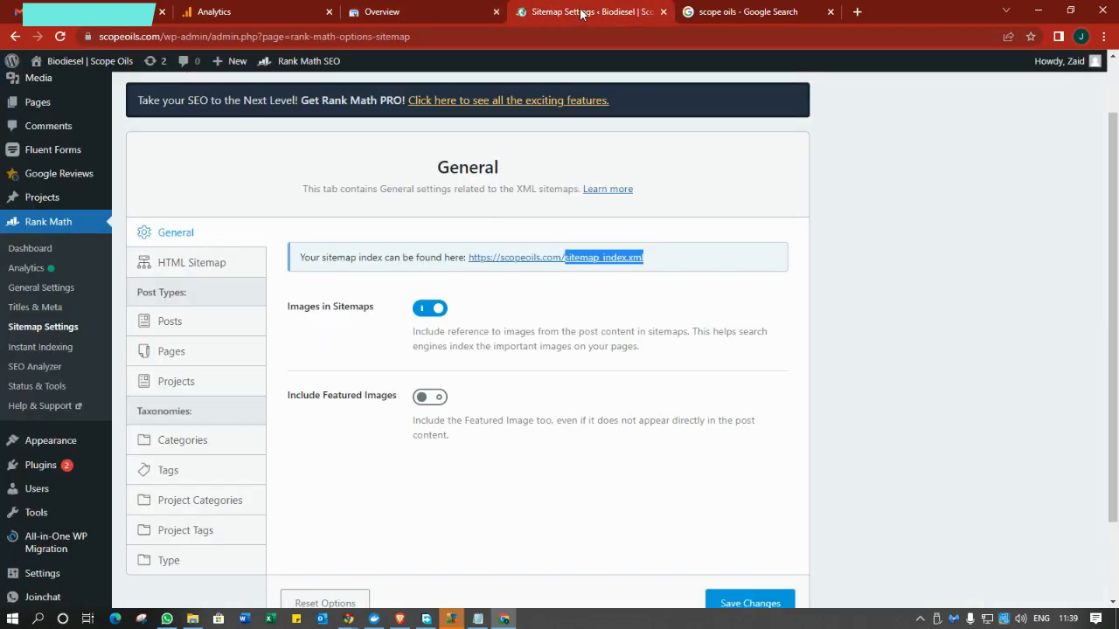
{"action": "scroll", "coordinate": [393, 382], "scroll_direction": "up", "scroll_amount": 2}
{"action": "left_click", "coordinate": [31, 318]}
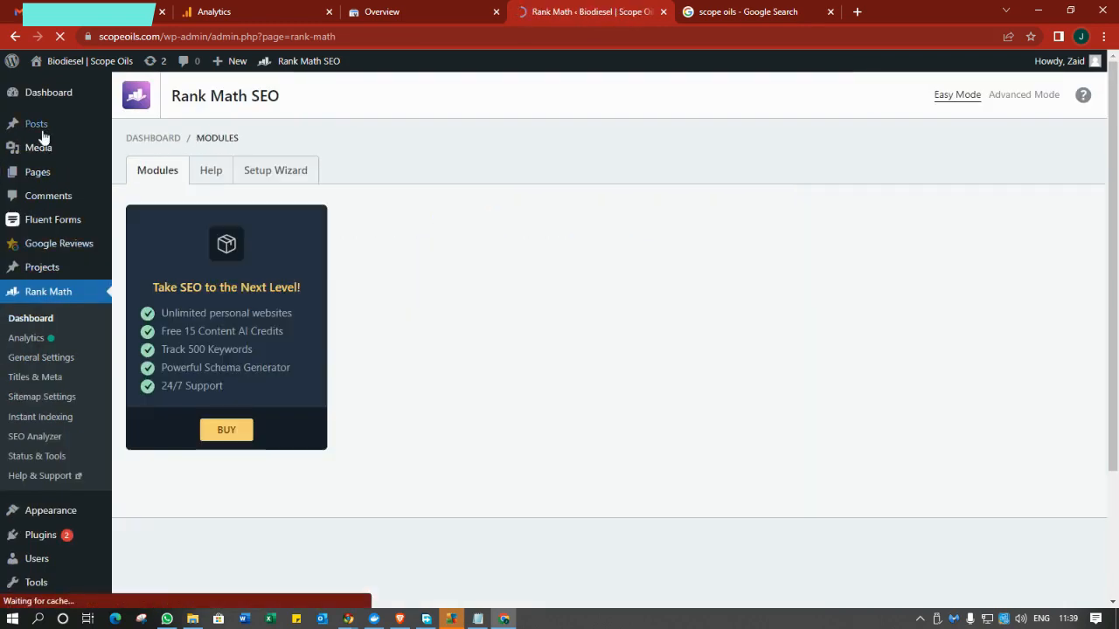
{"action": "left_click", "coordinate": [50, 99]}
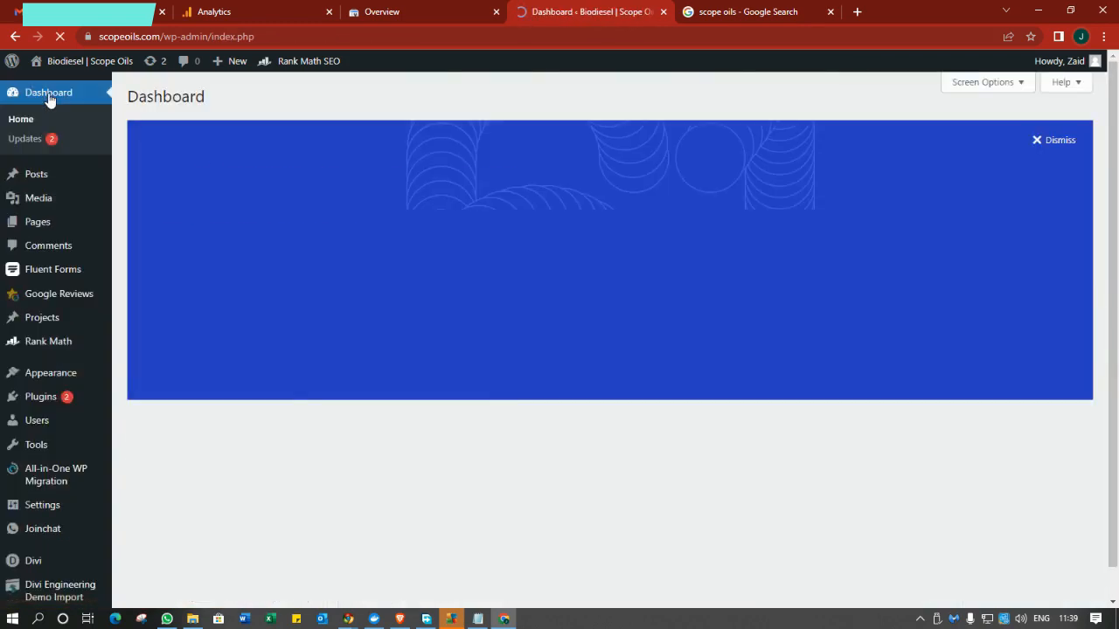
{"action": "scroll", "coordinate": [231, 369], "scroll_direction": "down", "scroll_amount": 2}
{"action": "scroll", "coordinate": [232, 369], "scroll_direction": "down", "scroll_amount": 1}
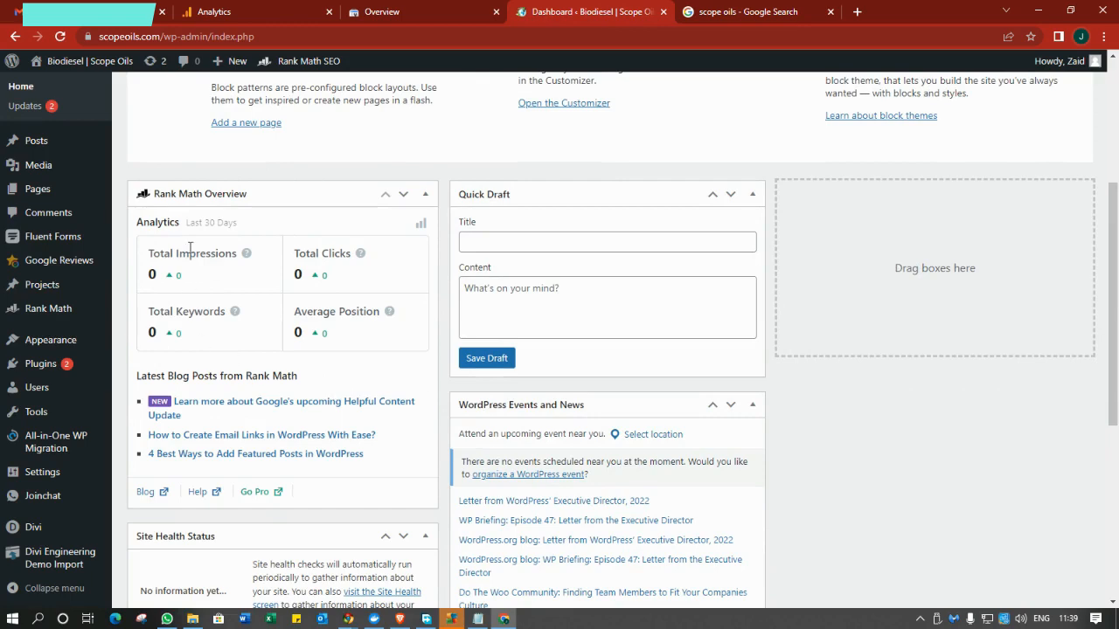
Glance at the Google Analytics and Search Console tabs, then bring the Notepad outline forward.
{"action": "left_click", "coordinate": [244, 13]}
{"action": "left_click", "coordinate": [419, 12]}
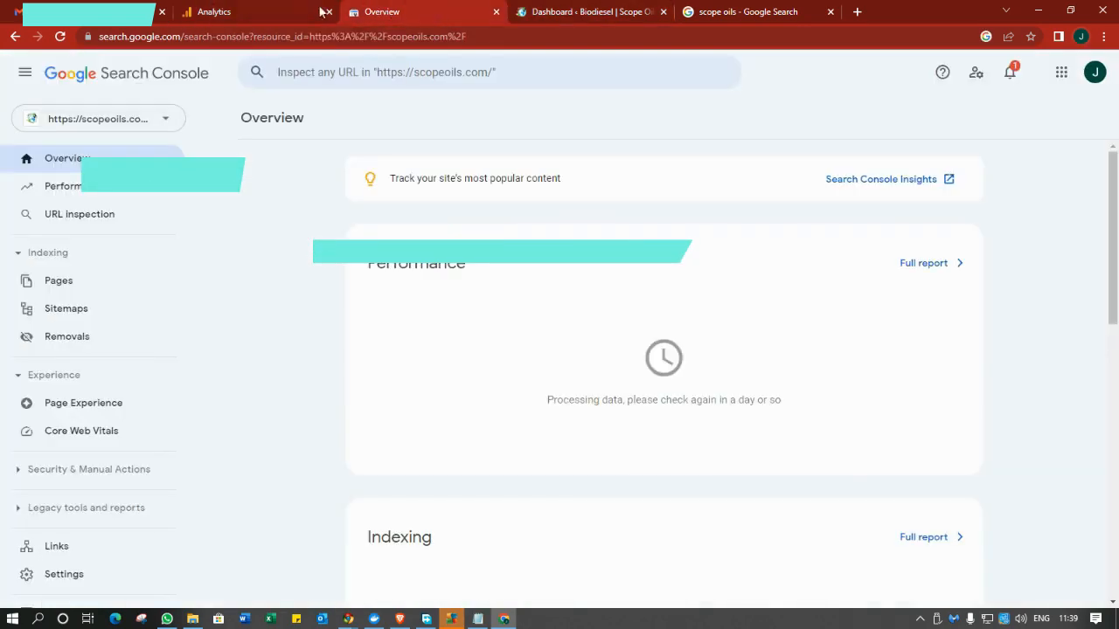
{"action": "left_click", "coordinate": [259, 10]}
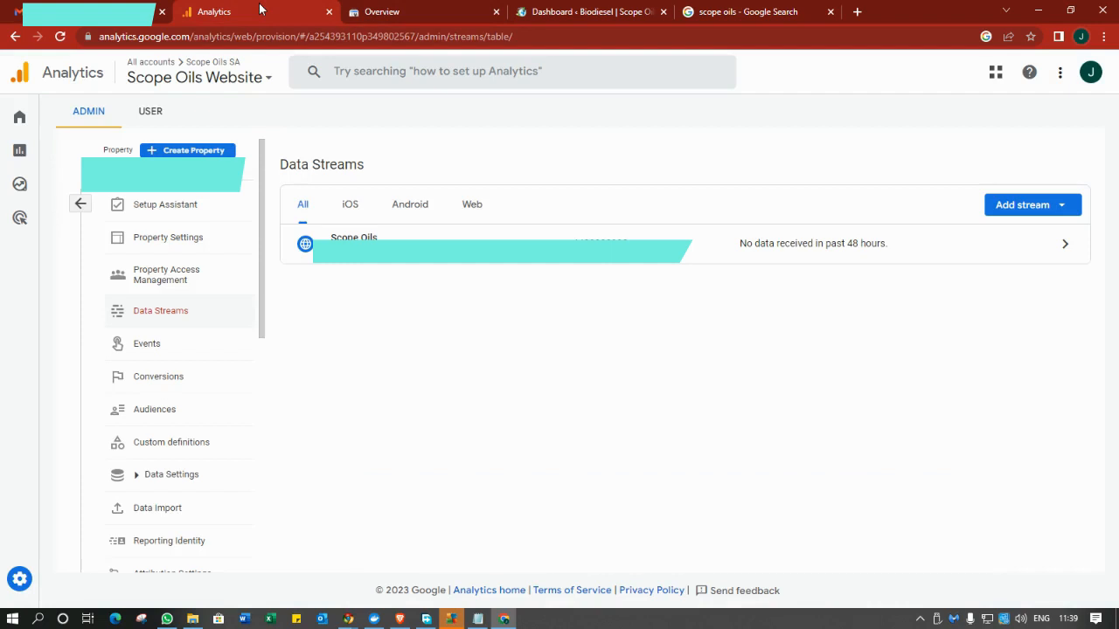
{"action": "left_click", "coordinate": [478, 619]}
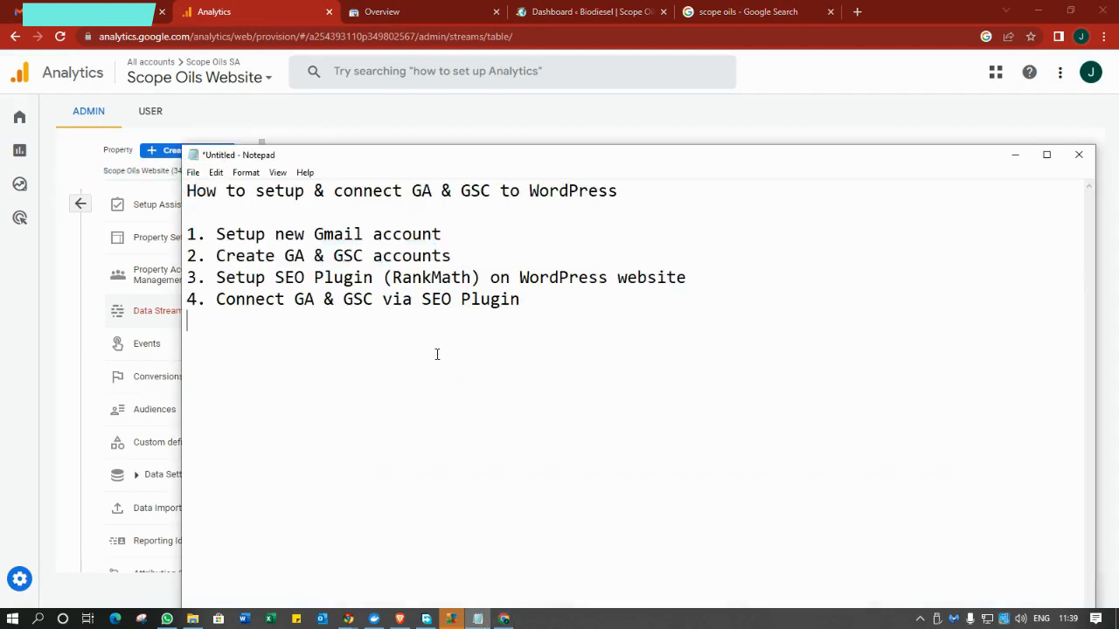